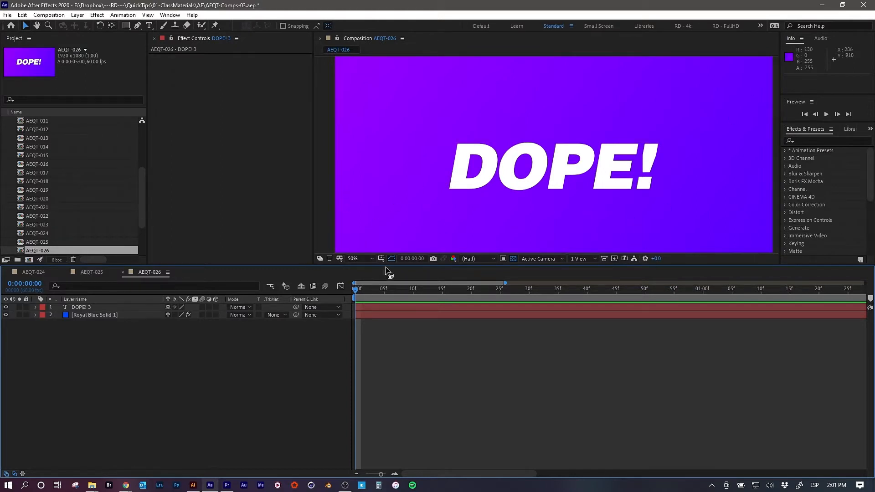
# Create masks from the DOPE! 3 text layer
pyautogui.click(89, 306)
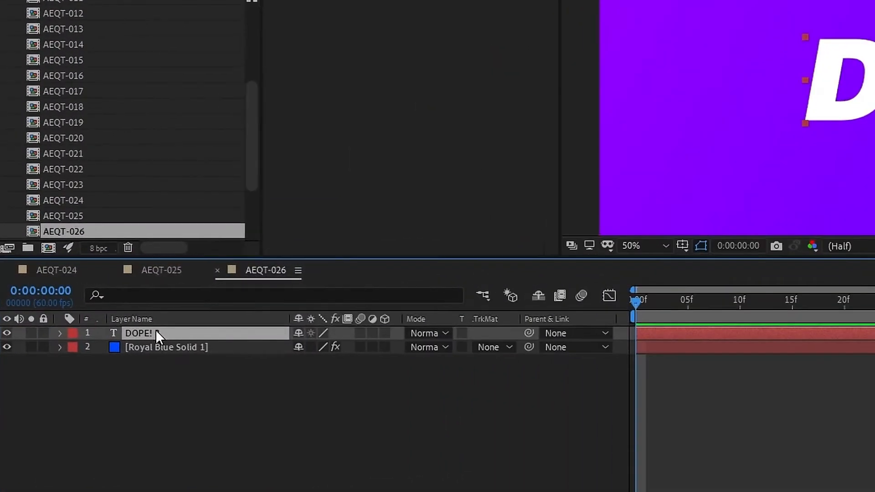
pyautogui.rightClick(155, 329)
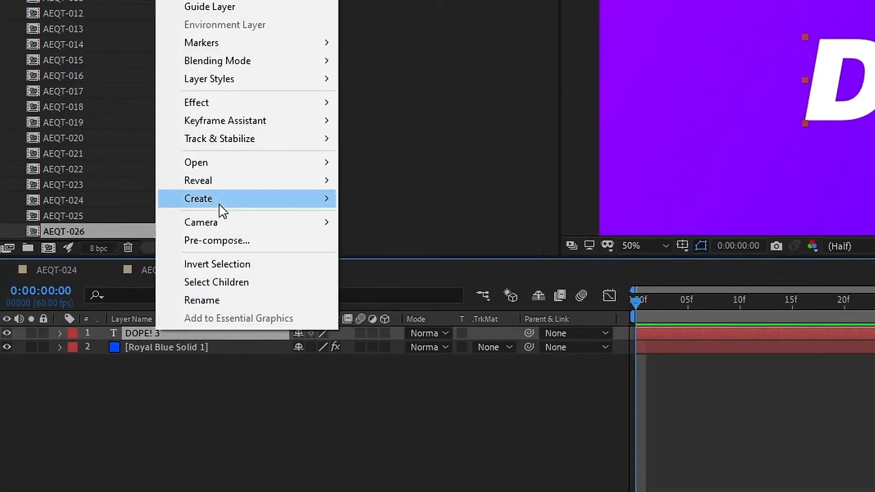
pyautogui.moveTo(220, 210)
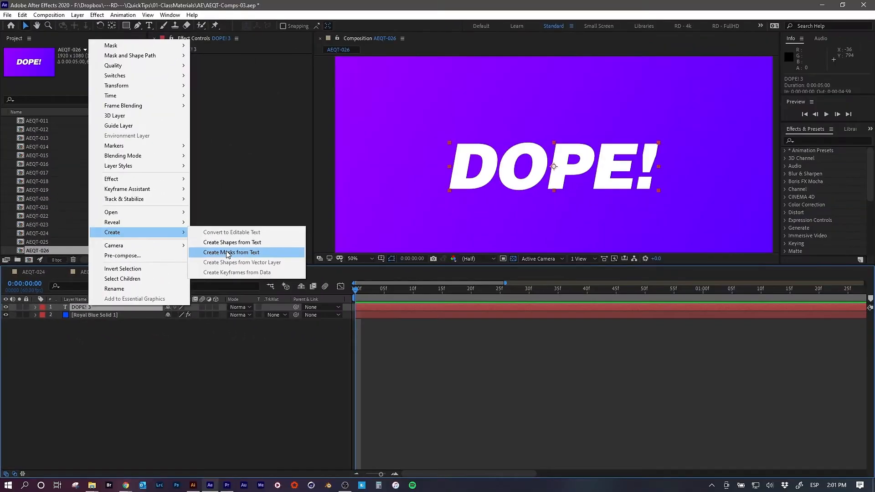
pyautogui.click(226, 254)
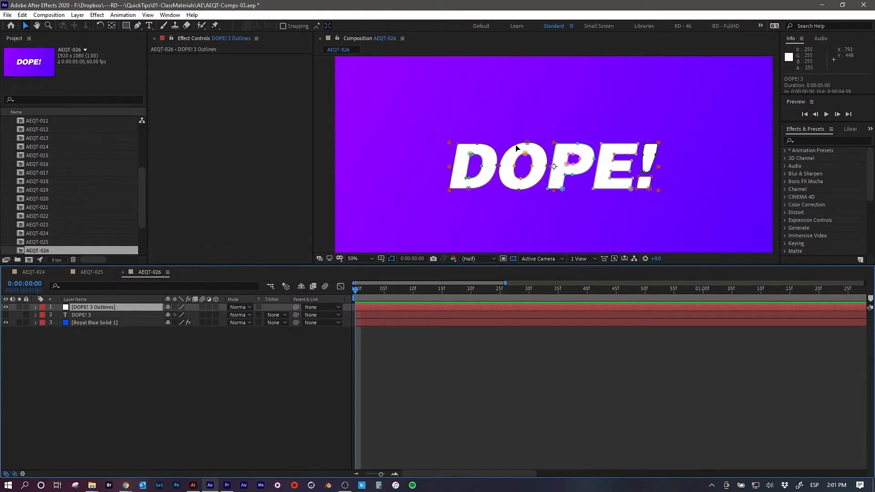
# Try reshaping the O and P mask outlines by moving individual path points, undoing each edit
pyautogui.moveTo(529, 145); pyautogui.dragTo(528, 128)
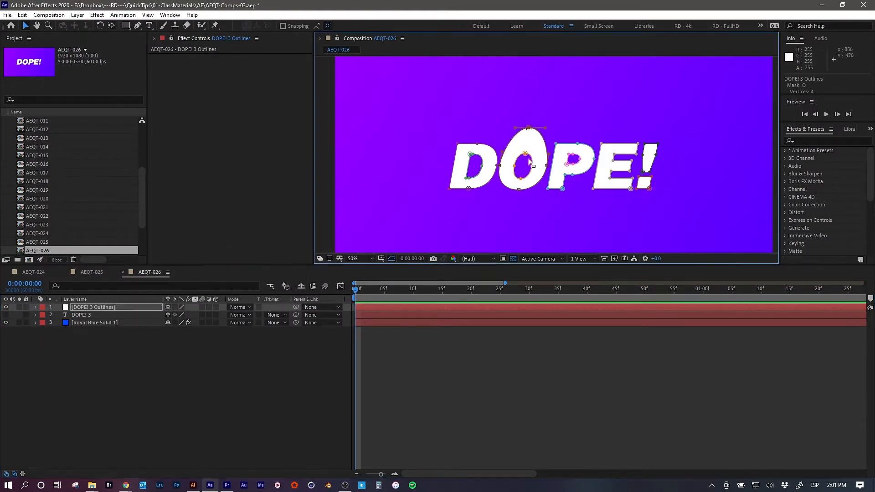
pyautogui.hotkey('ctrl', 'z')
pyautogui.moveTo(519, 191); pyautogui.dragTo(522, 214)
pyautogui.hotkey('ctrl', 'z')
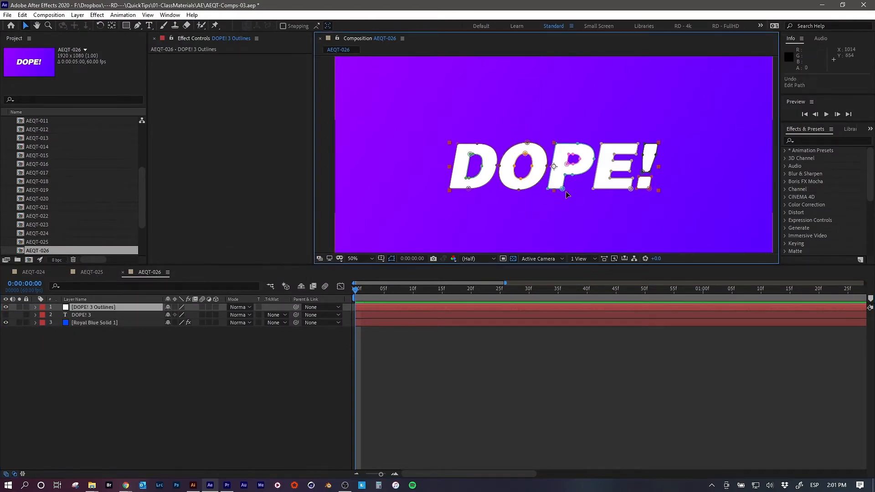
pyautogui.moveTo(563, 189); pyautogui.dragTo(575, 208)
pyautogui.hotkey('ctrl', 'z')
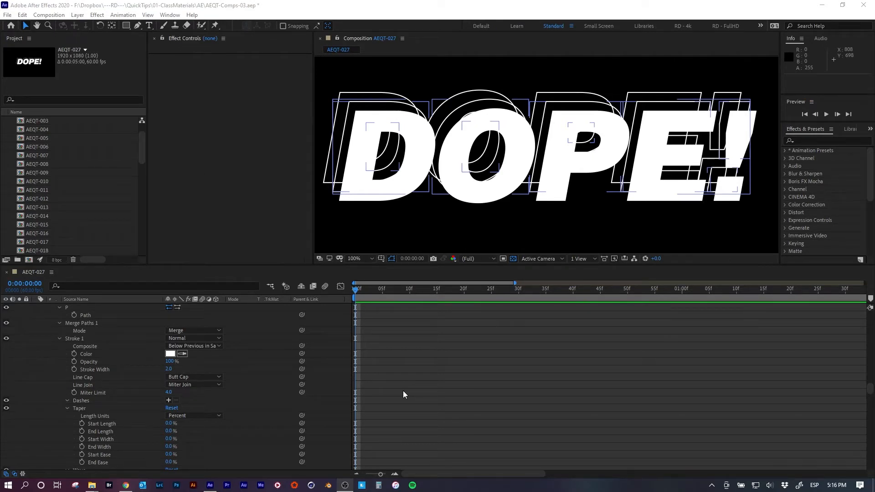
# Maximize the AEQT-027 timeline panel group and restore it to its normal size
pyautogui.click(51, 272)
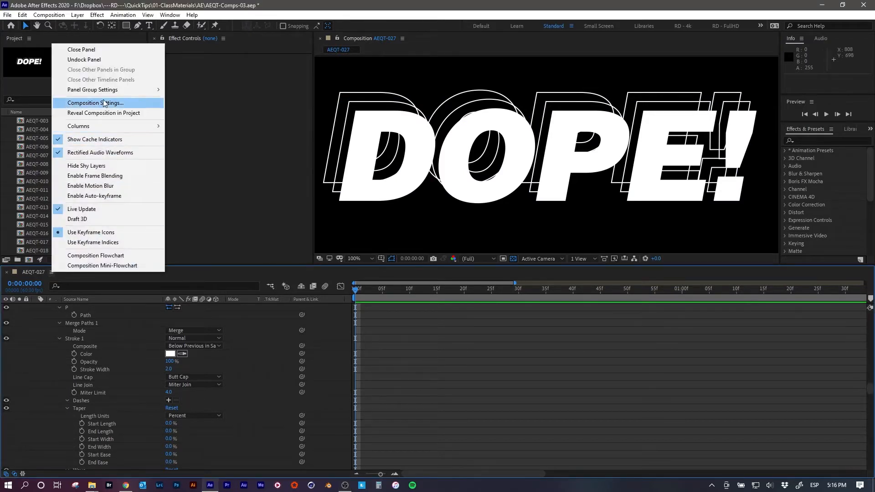
pyautogui.moveTo(100, 90)
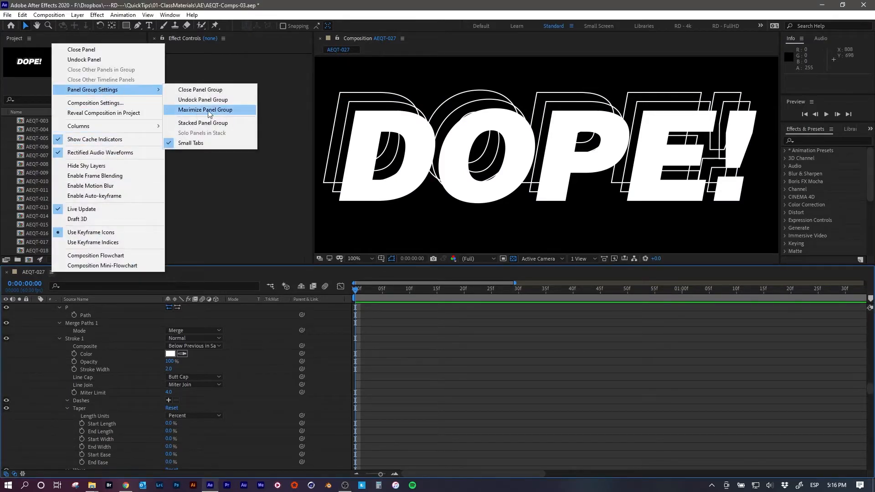
pyautogui.click(507, 347)
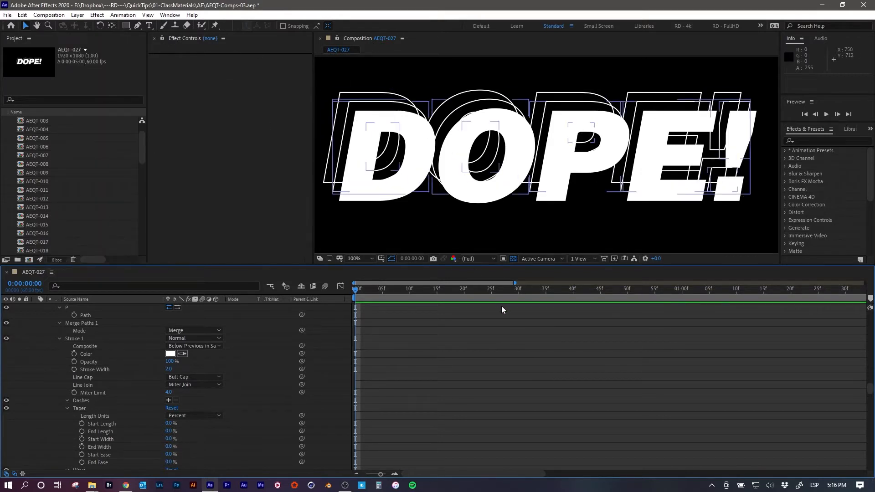
pyautogui.doubleClick(29, 272)
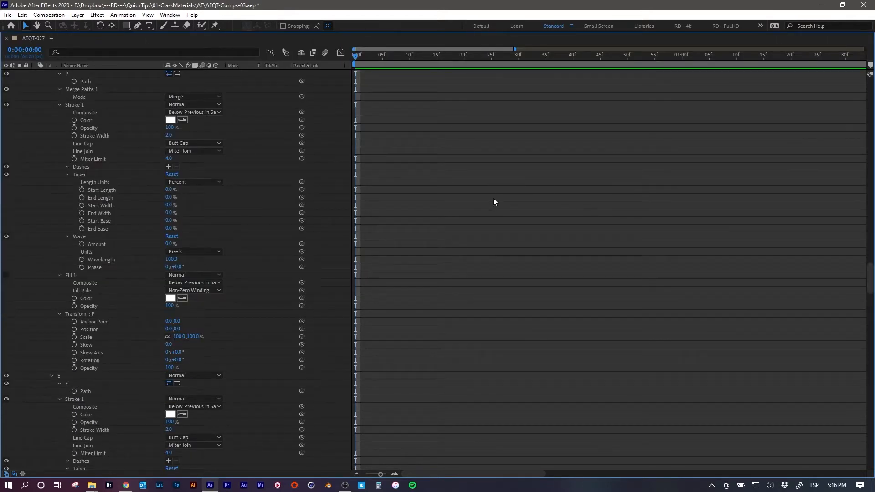
pyautogui.doubleClick(31, 38)
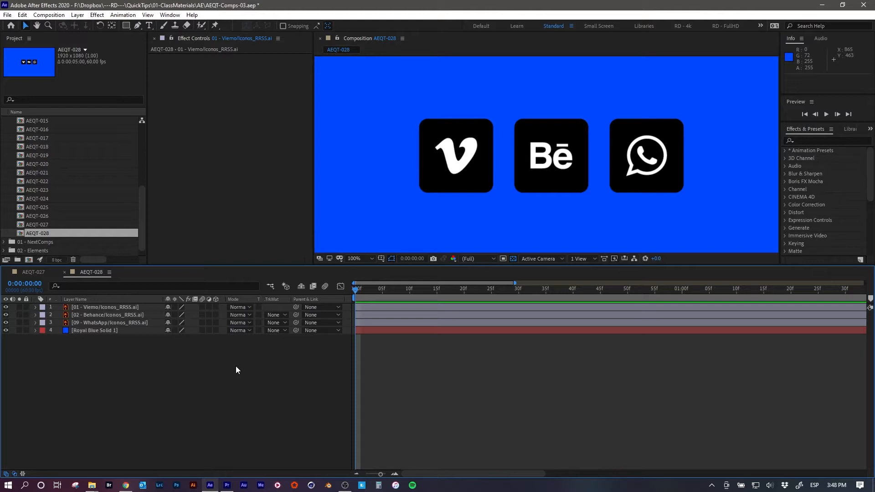
# Apply the Color Correction Tint effect to the 01 - Viemo icon layer
pyautogui.click(140, 308)
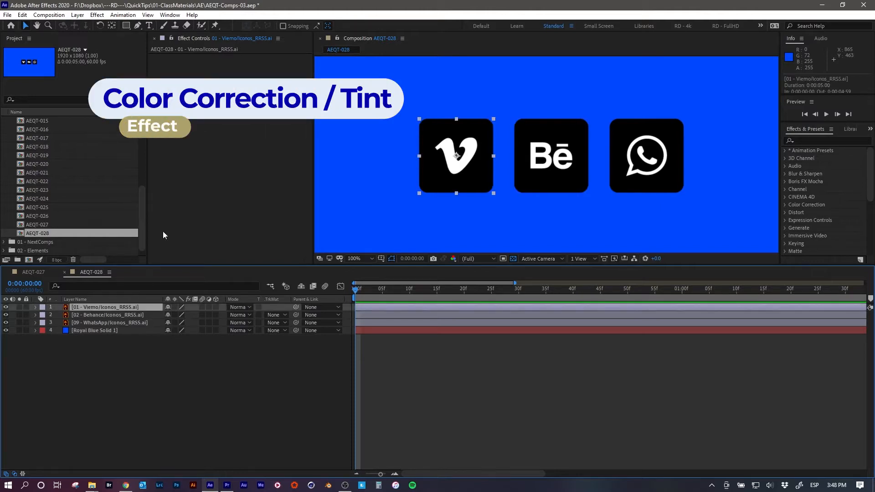
pyautogui.rightClick(177, 207)
pyautogui.moveTo(232, 284)
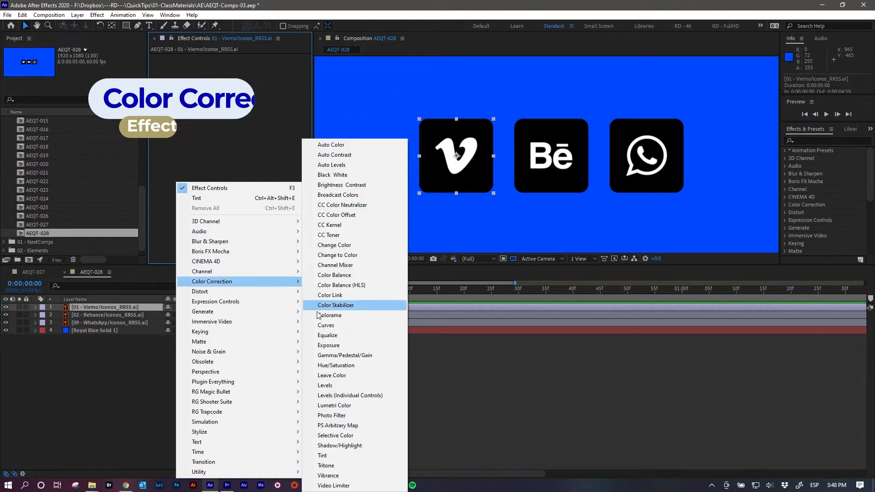
pyautogui.click(337, 455)
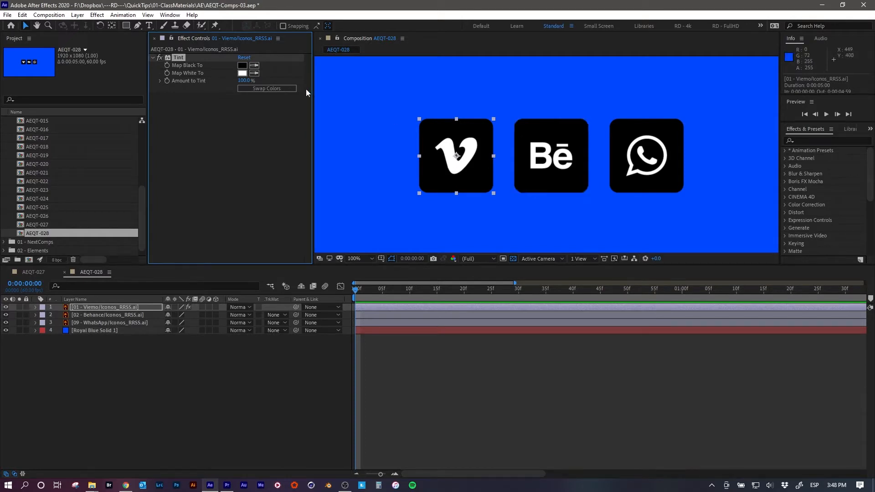
# Map the Tint effect's black to a bright green on the Vimeo icon
pyautogui.click(242, 65)
pyautogui.click(378, 259)
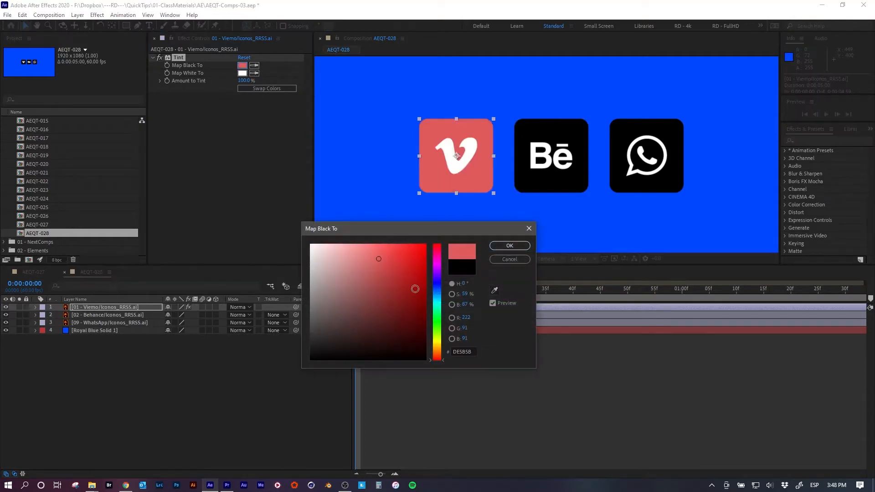
pyautogui.click(435, 319)
pyautogui.moveTo(415, 319); pyautogui.dragTo(425, 276)
pyautogui.click(497, 248)
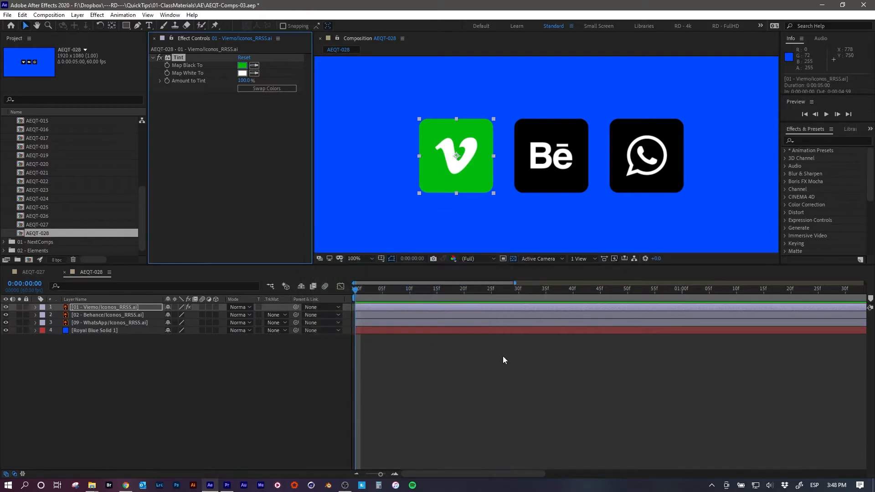
# Change the Tint effect's Map Black To color to a dark brown on the Vimeo icon
pyautogui.click(242, 65)
pyautogui.click(406, 313)
pyautogui.click(436, 338)
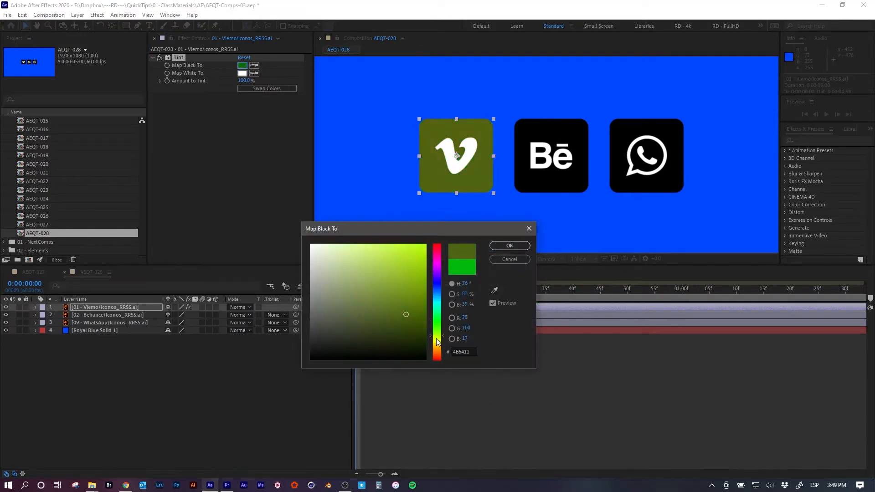
pyautogui.moveTo(436, 339); pyautogui.dragTo(438, 353)
pyautogui.click(509, 246)
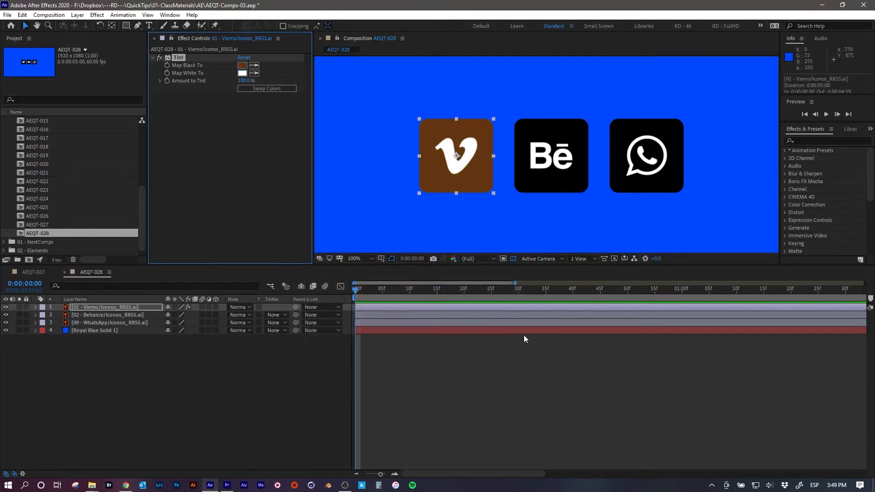
pyautogui.click(543, 377)
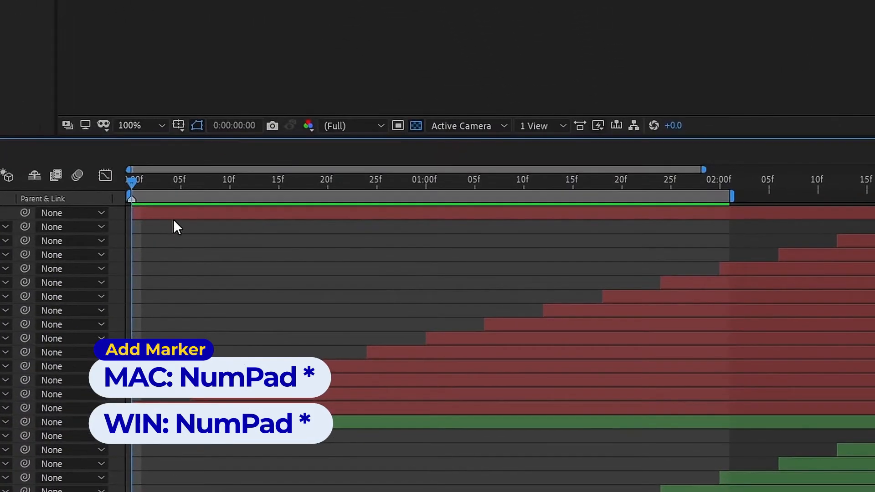
# Add a composition marker at 0:00:00:00 with the comment "Comentario"
pyautogui.press('KP_Multiply')
pyautogui.doubleClick(131, 198)
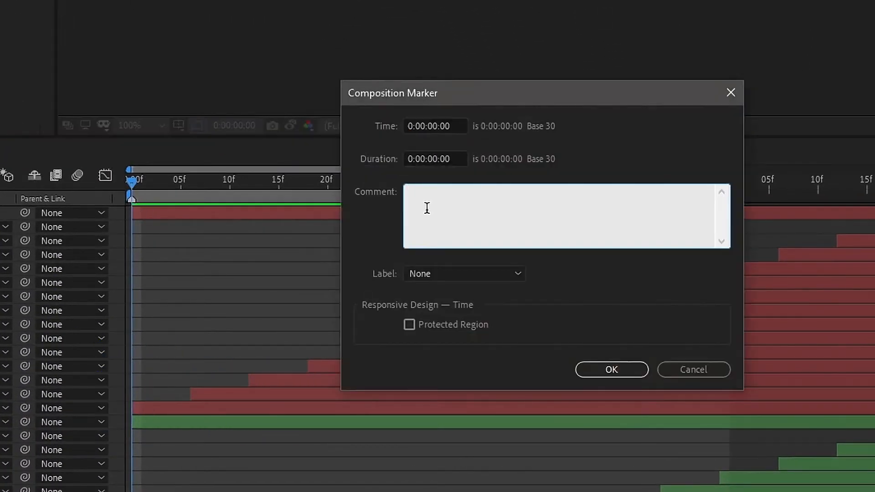
pyautogui.write('Comentario')
pyautogui.click(611, 369)
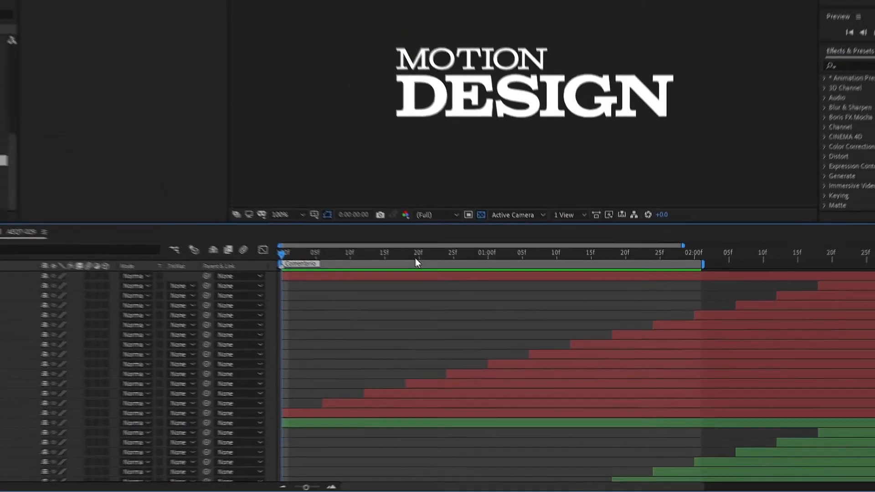
# Add a composition marker at 0:00:00:20 with the comment "Comentario"
pyautogui.click(418, 254)
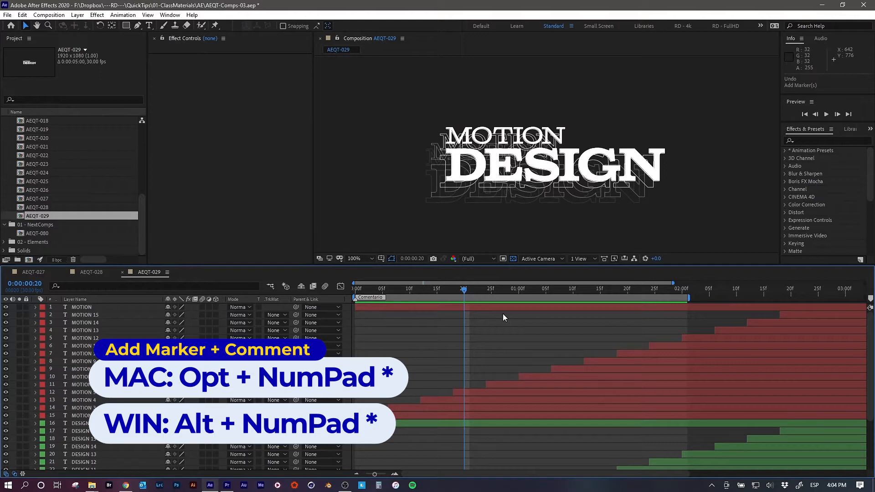
pyautogui.press('alt+KP_Multiply')
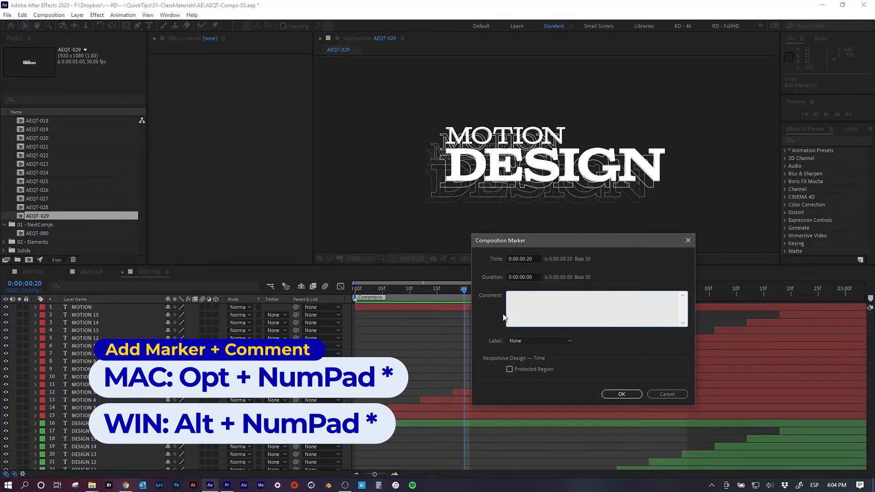
pyautogui.write('Comentario')
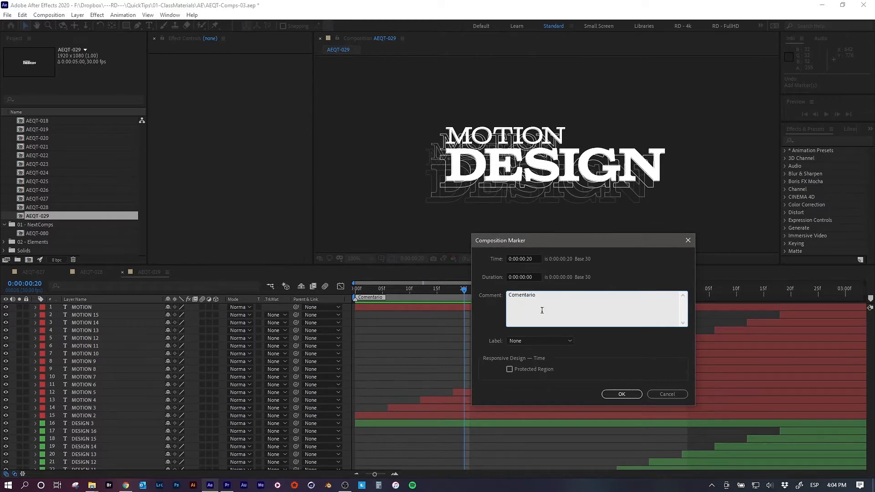
pyautogui.click(635, 394)
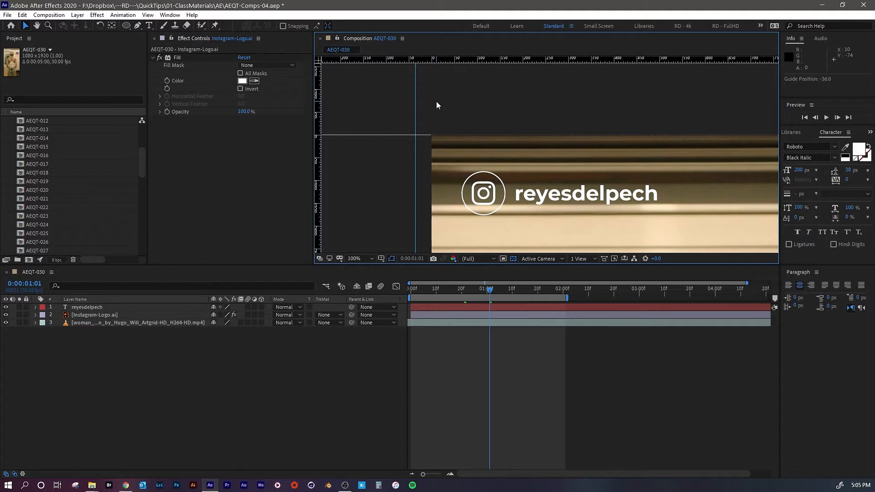
# Move the vertical guide onto the Instagram logo, at a position of about 80
pyautogui.moveTo(417, 96); pyautogui.dragTo(481, 100)
pyautogui.press('.')
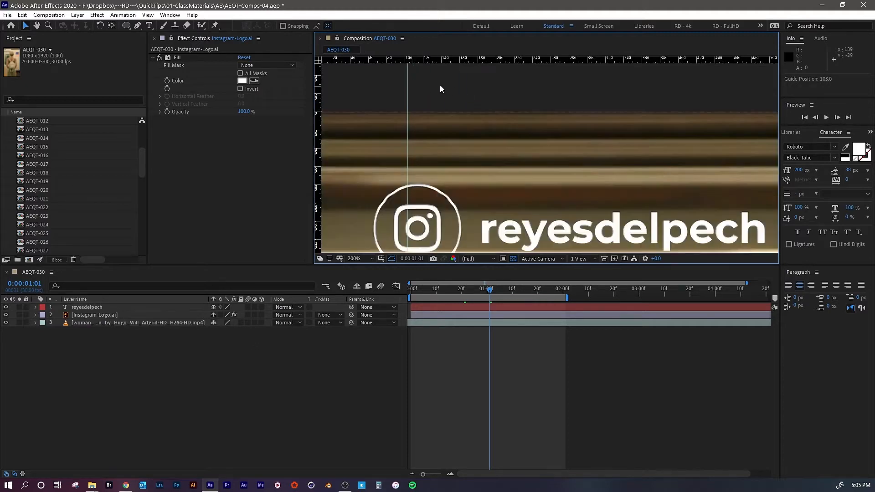
pyautogui.moveTo(410, 80); pyautogui.dragTo(391, 76)
pyautogui.press(',')
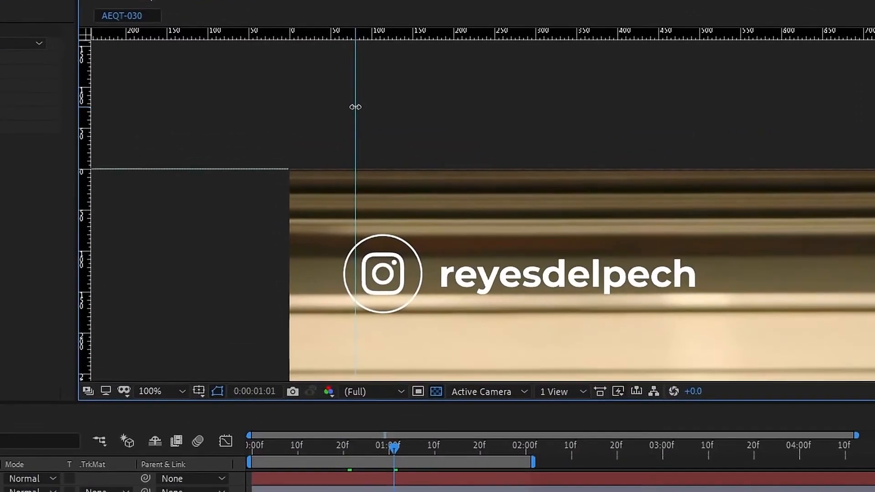
# Set the vertical guide's position to exactly 100
pyautogui.rightClick(442, 101)
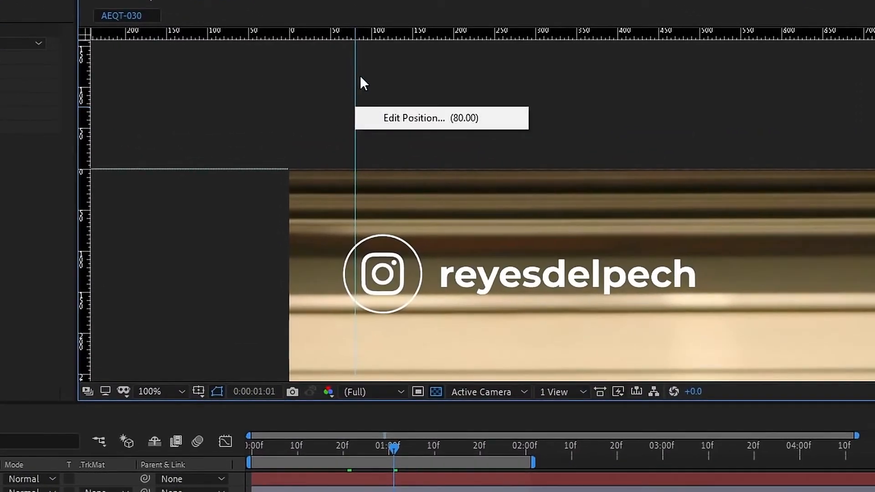
pyautogui.click(409, 117)
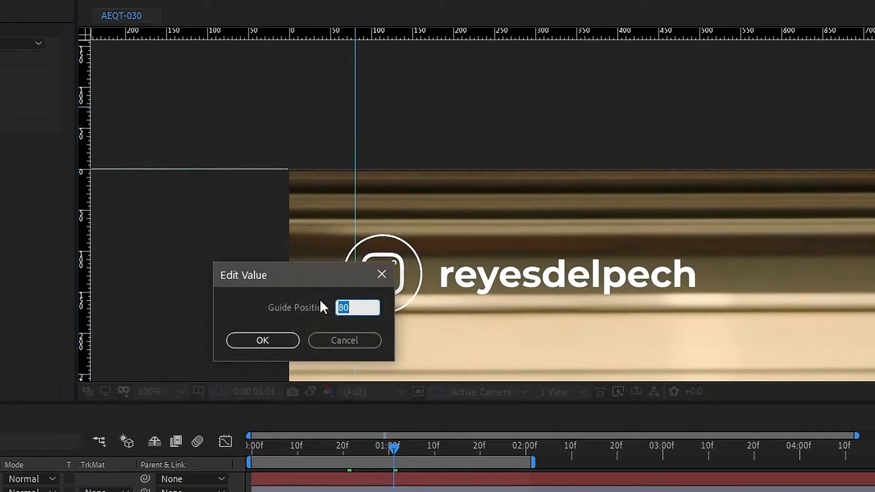
pyautogui.write('100')
pyautogui.click(281, 342)
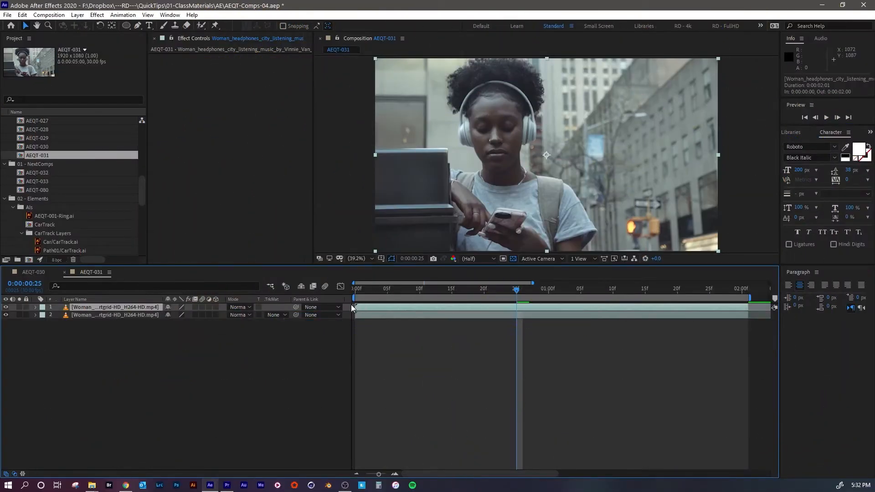
# Trim the upper clip layer to start at 0:00:00:25 and the lower clip layer to end there
pyautogui.moveTo(353, 307); pyautogui.dragTo(516, 308)
pyautogui.moveTo(746, 316); pyautogui.dragTo(516, 316)
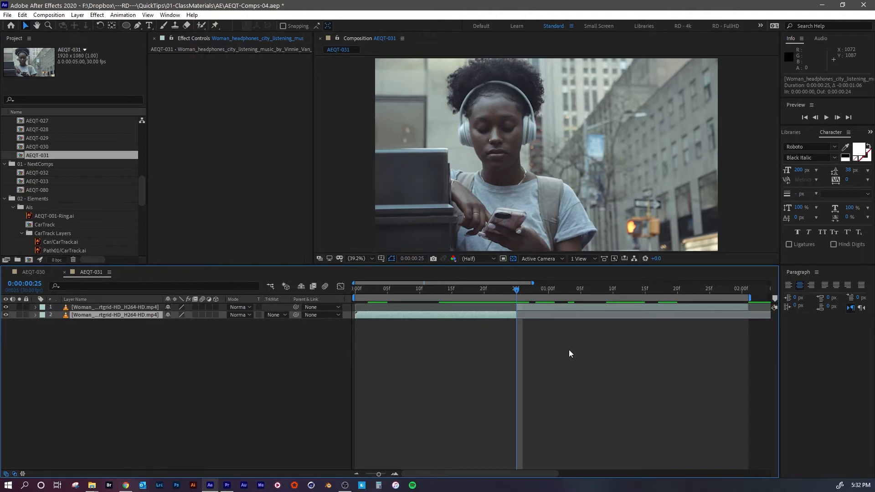
# Delete the upper clip layer and extend the remaining clip's out point to 0:00:02:00
pyautogui.click(546, 307)
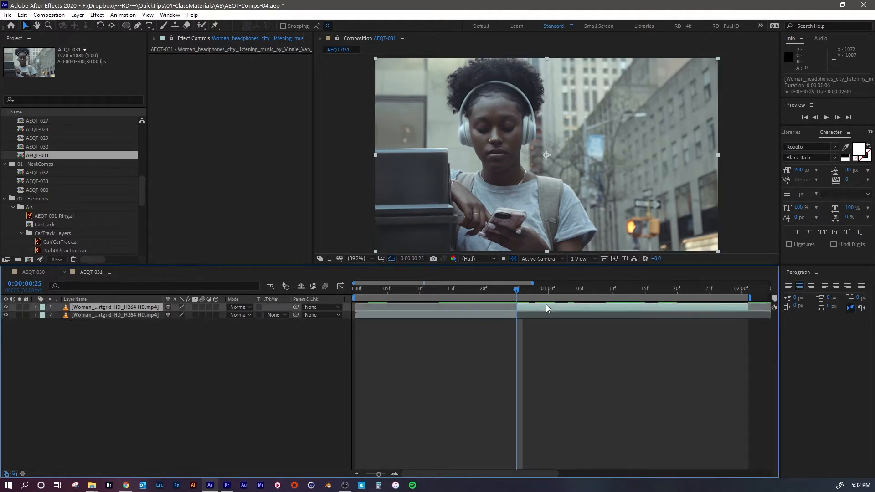
pyautogui.press('Delete')
pyautogui.moveTo(516, 307); pyautogui.dragTo(751, 311)
pyautogui.click(561, 338)
# Split the clip layer at 0:00:00:15 and shift its second part to start at 0:00:01:00
pyautogui.moveTo(454, 288)
pyautogui.mouseDown()
pyautogui.moveTo(438, 289)
pyautogui.moveTo(450, 297)
pyautogui.mouseUp()
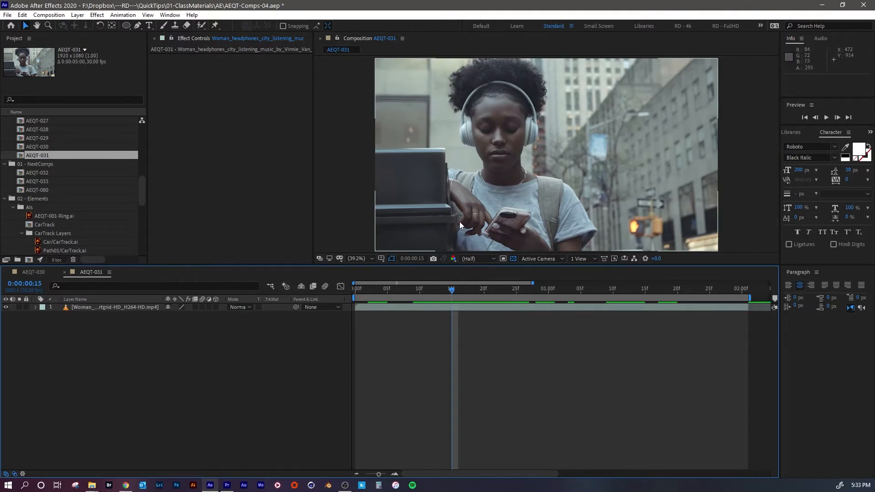
pyautogui.click(465, 310)
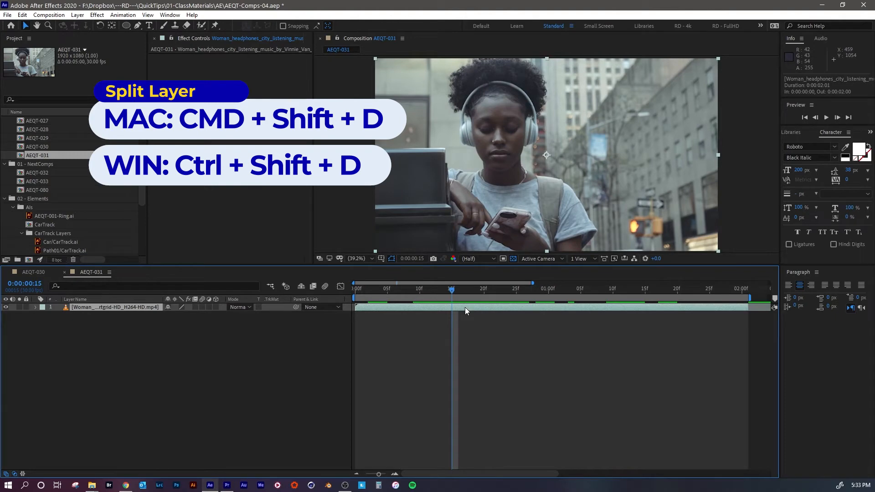
pyautogui.hotkey('ctrl', 'shift', 'd')
pyautogui.moveTo(464, 289); pyautogui.dragTo(551, 299)
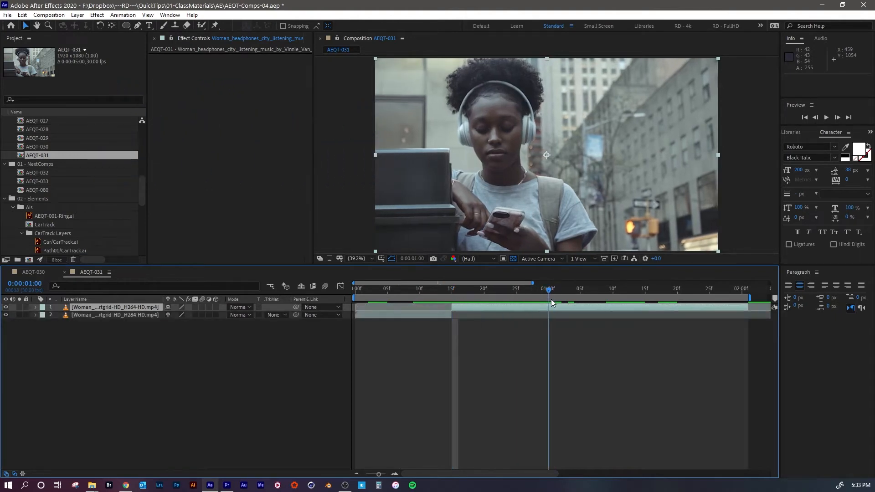
pyautogui.press('[')
pyautogui.click(659, 289)
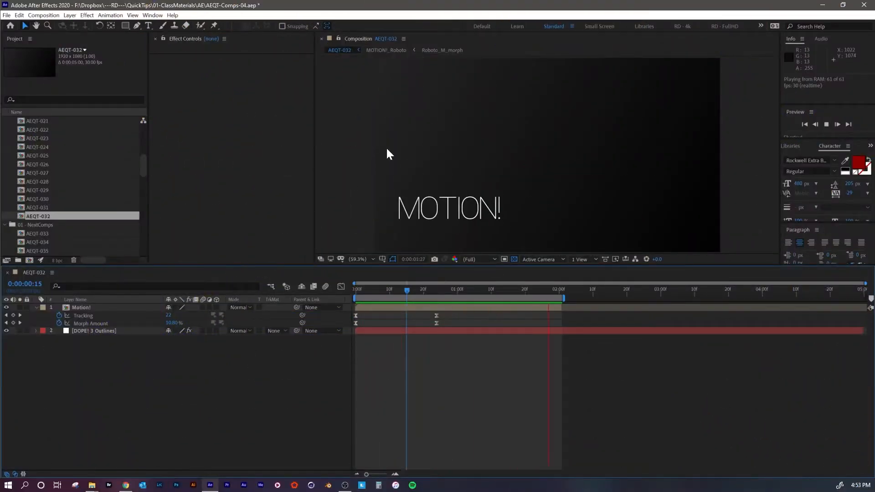
# Stop the preview, duplicate the Motion! layer and time-reverse the duplicate
pyautogui.click(458, 307)
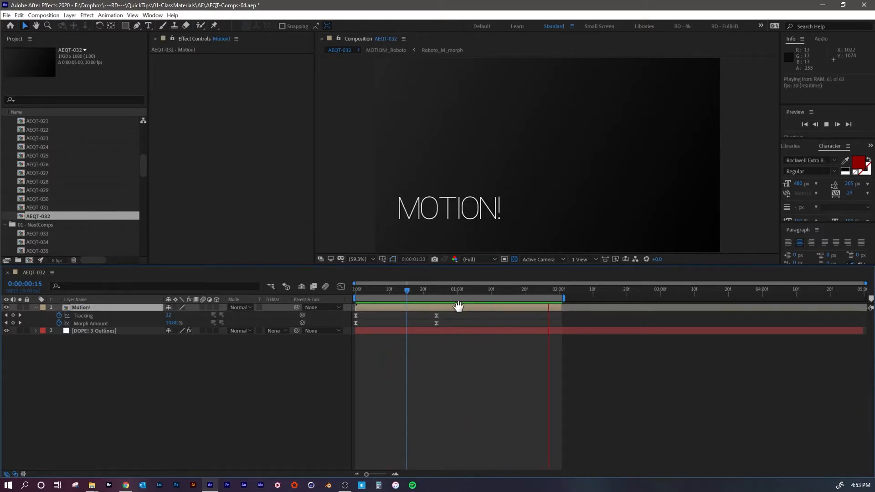
pyautogui.press('space')
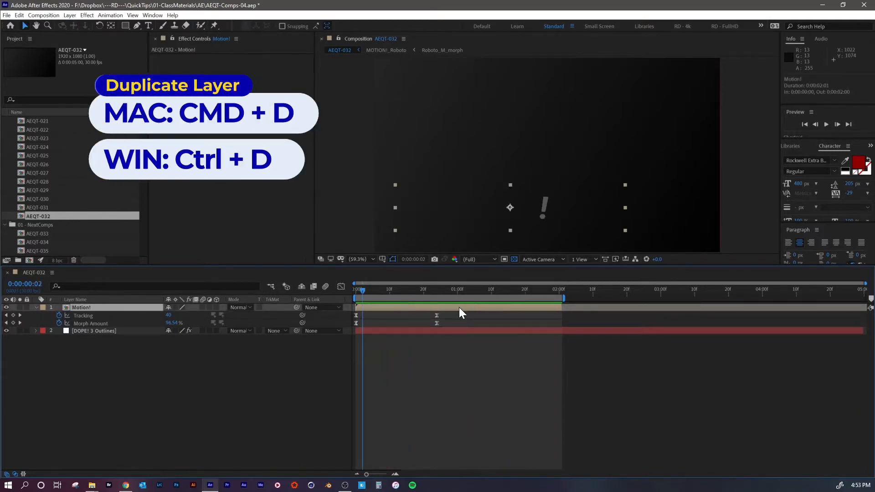
pyautogui.hotkey('ctrl', 'd')
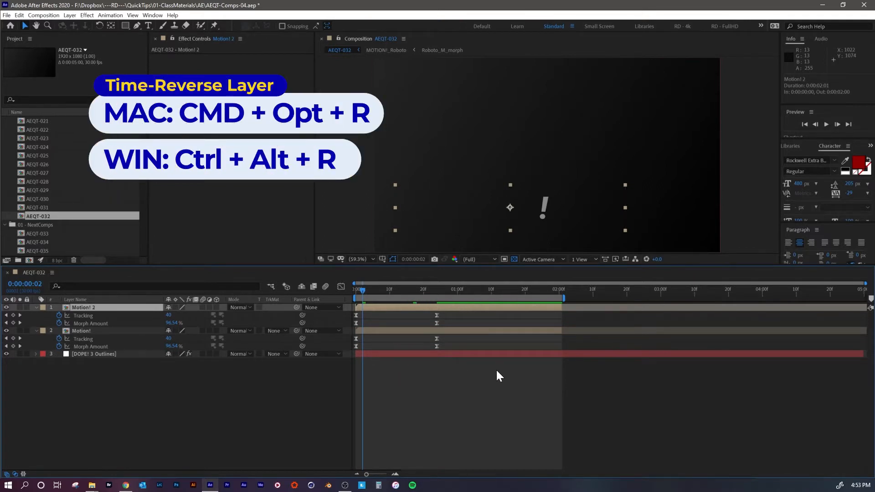
pyautogui.hotkey('ctrl', 'alt', 'r')
# Trim the reversed copy to start at about 0:00:01:00, shorten the end of the original Motion! layer, and preview the result
pyautogui.moveTo(357, 307); pyautogui.dragTo(460, 308)
pyautogui.moveTo(457, 307); pyautogui.dragTo(457, 308)
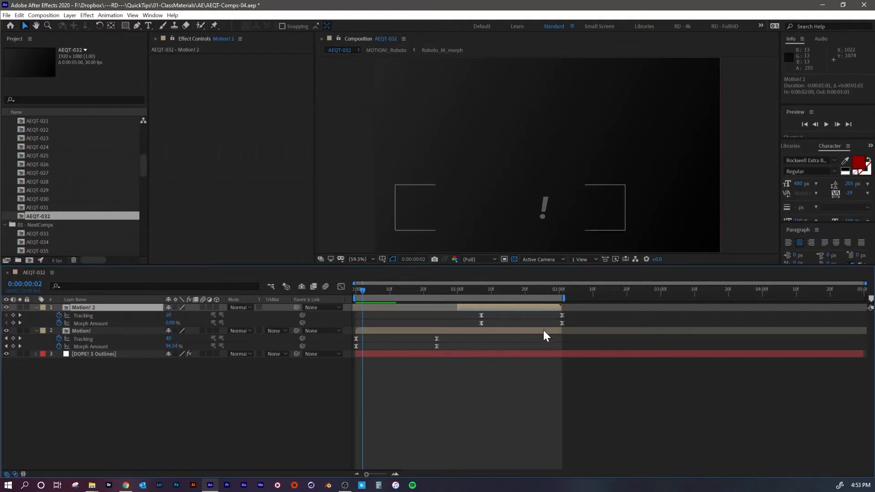
pyautogui.moveTo(561, 331); pyautogui.dragTo(503, 332)
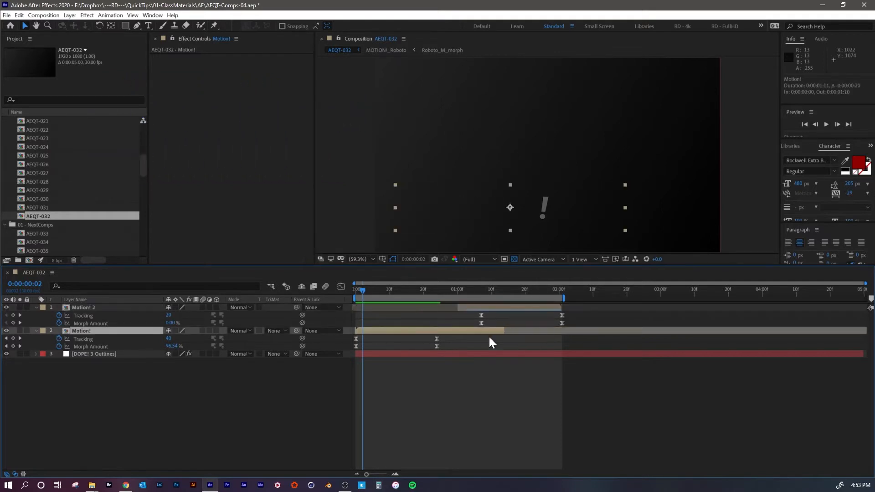
pyautogui.click(487, 372)
pyautogui.press('space')
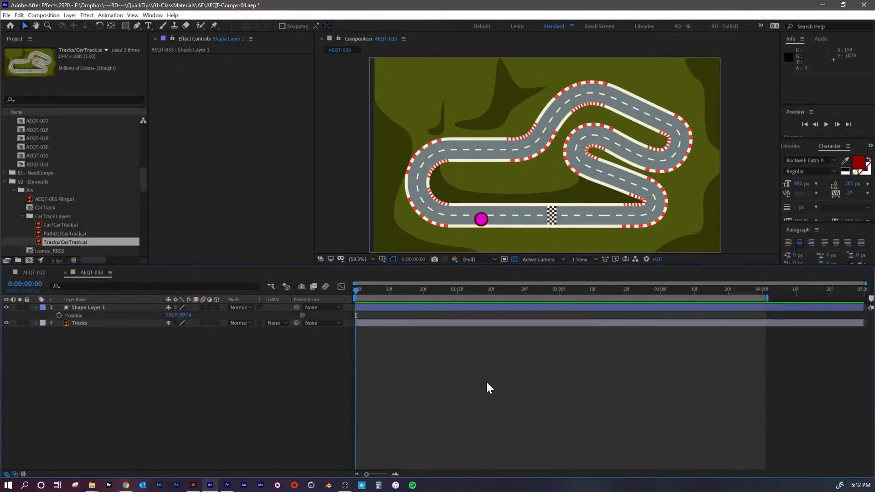
# Switch to Illustrator and copy the path that runs along the race track in CarTrack.ai
pyautogui.click(194, 486)
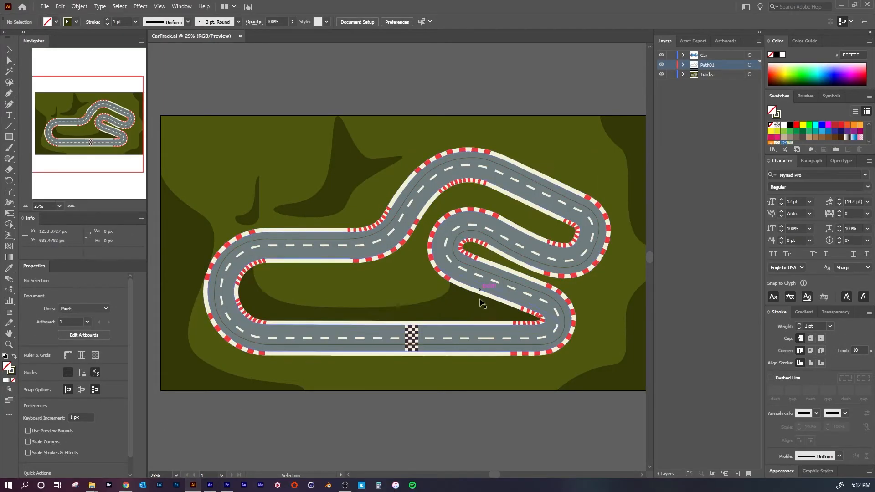
pyautogui.click(477, 347)
pyautogui.hotkey('ctrl', 'c')
pyautogui.press('a')
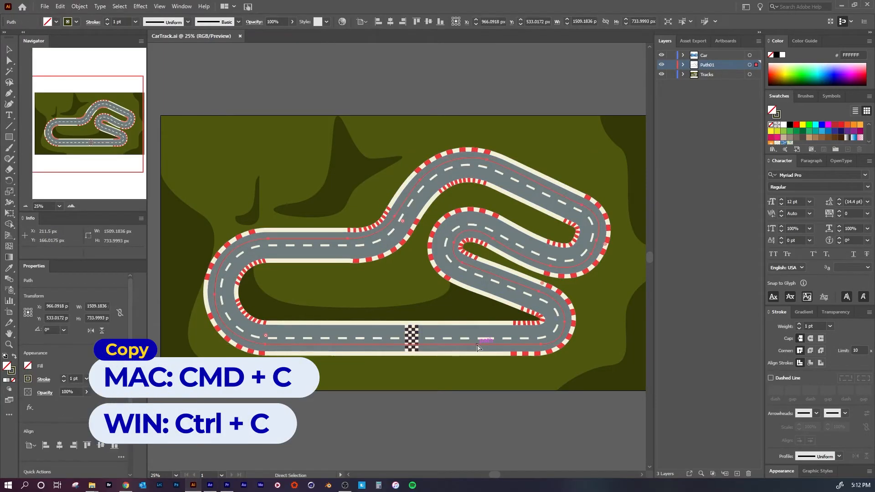
pyautogui.press('v')
# Switch back to After Effects and paste the copied path into Shape Layer 1's Position property
pyautogui.click(210, 485)
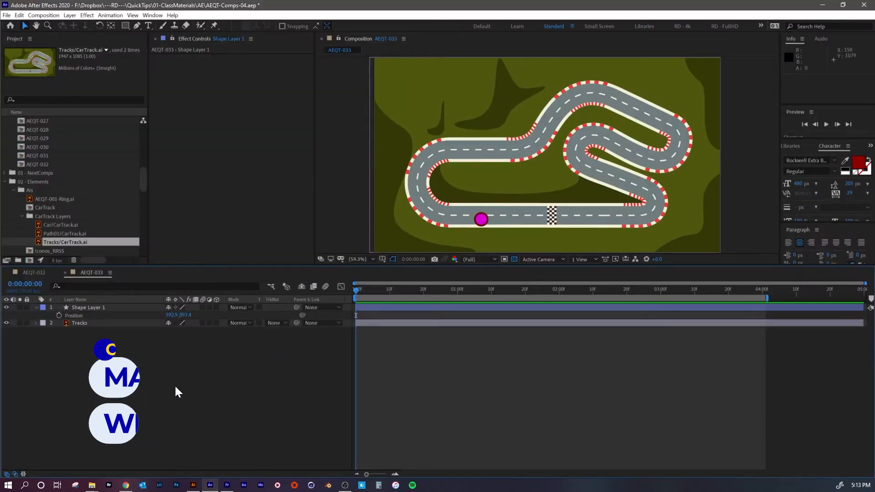
pyautogui.click(77, 316)
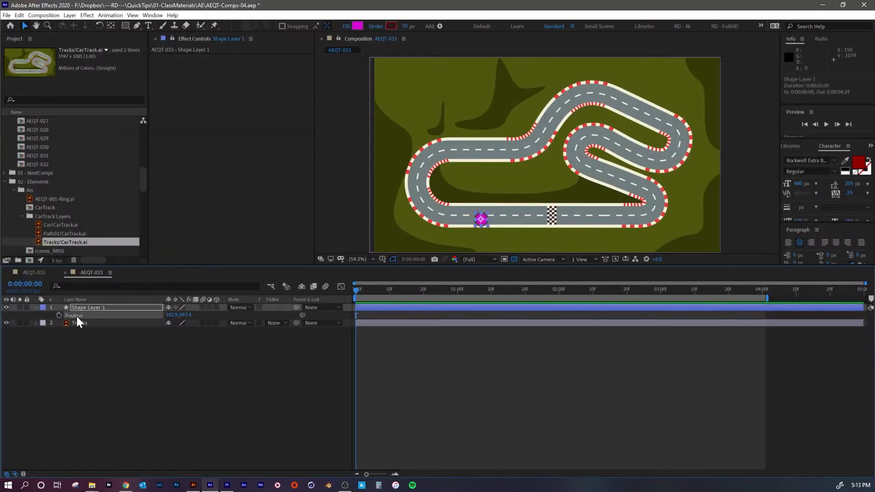
pyautogui.press('v')
pyautogui.press('v')
pyautogui.hotkey('ctrl', 'v')
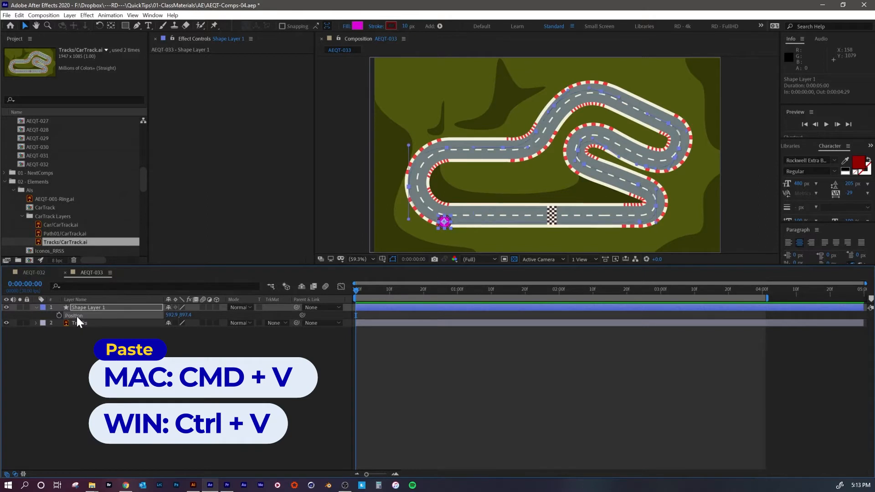
pyautogui.click(527, 384)
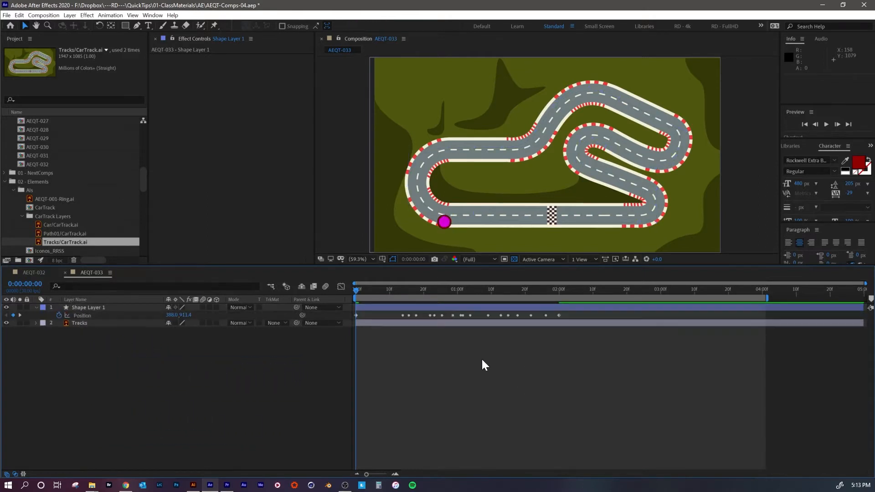
# Examine Shape Layer 1's motion path by temporarily hiding the Tracks layer
pyautogui.click(440, 310)
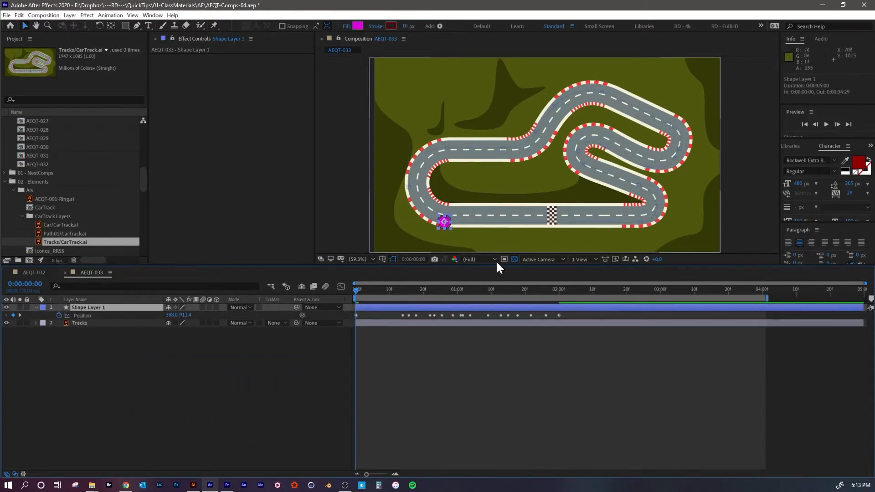
pyautogui.click(522, 258)
pyautogui.click(512, 257)
pyautogui.click(6, 322)
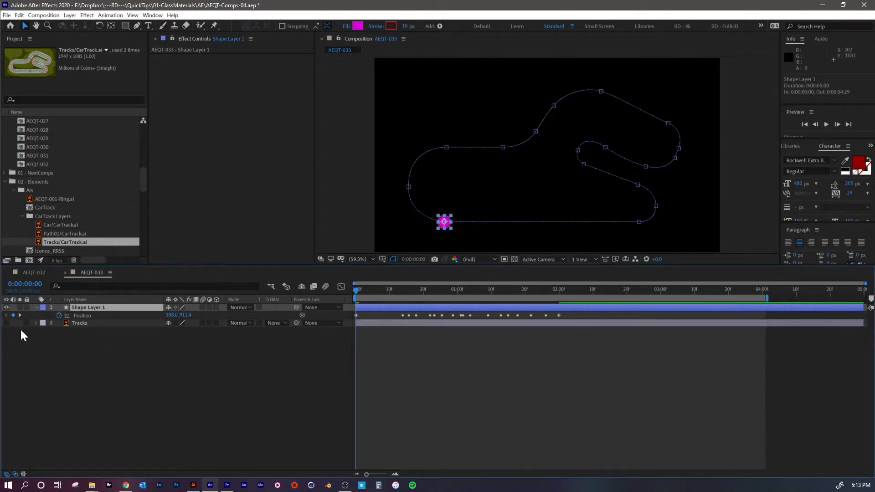
pyautogui.click(6, 323)
# Select all of Shape Layer 1's Position keyframes, move the whole motion path to start at about 396, 901, and preview the animation
pyautogui.click(550, 313)
pyautogui.moveTo(574, 311); pyautogui.dragTo(352, 315)
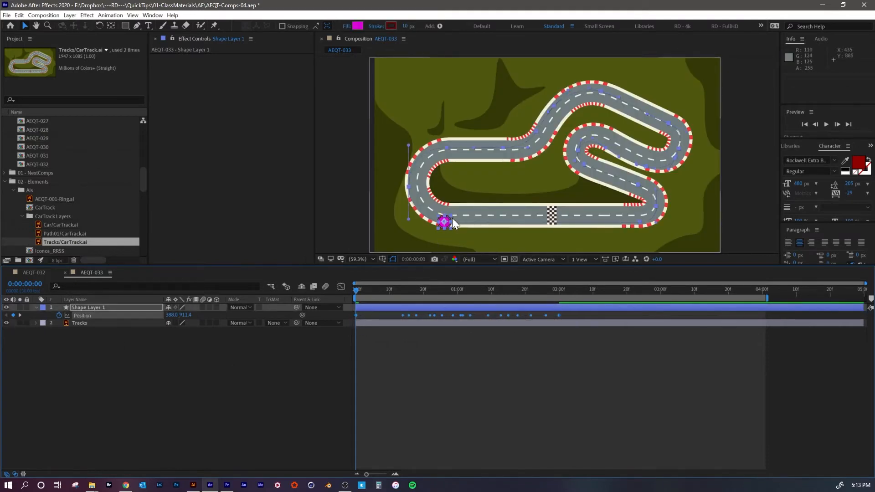
pyautogui.moveTo(445, 224); pyautogui.dragTo(447, 221)
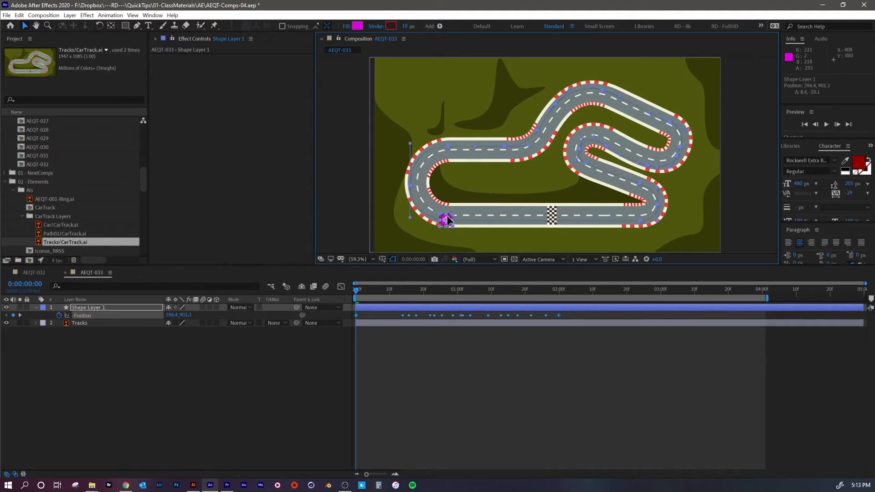
pyautogui.click(536, 365)
pyautogui.press('space')
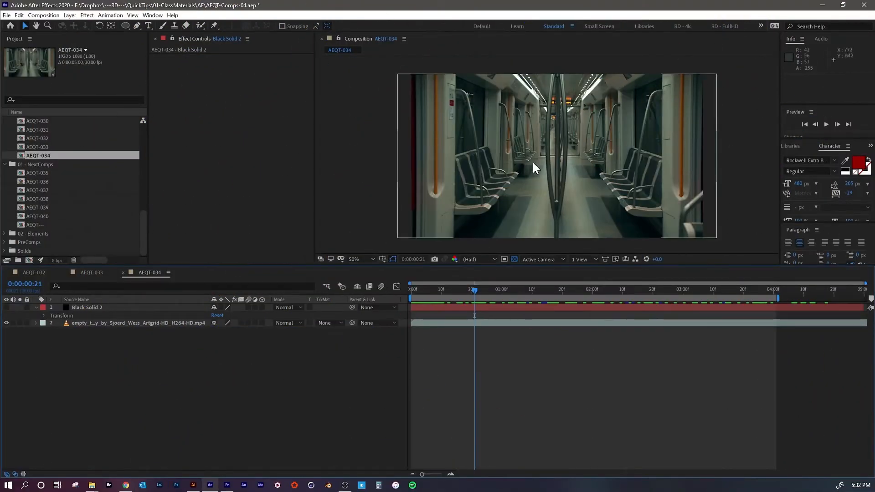
# Make Black Solid 2 visible, add a full-frame elliptical mask to it and invert the mask
pyautogui.click(6, 308)
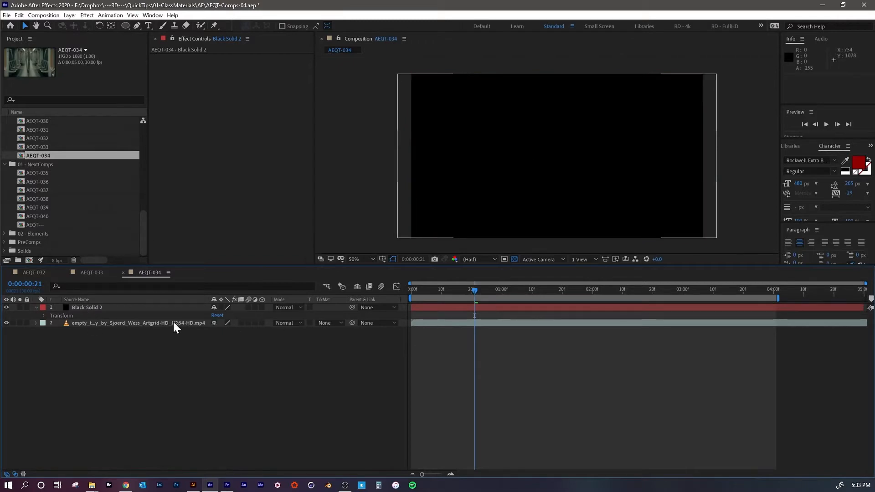
pyautogui.click(119, 307)
pyautogui.press('Return')
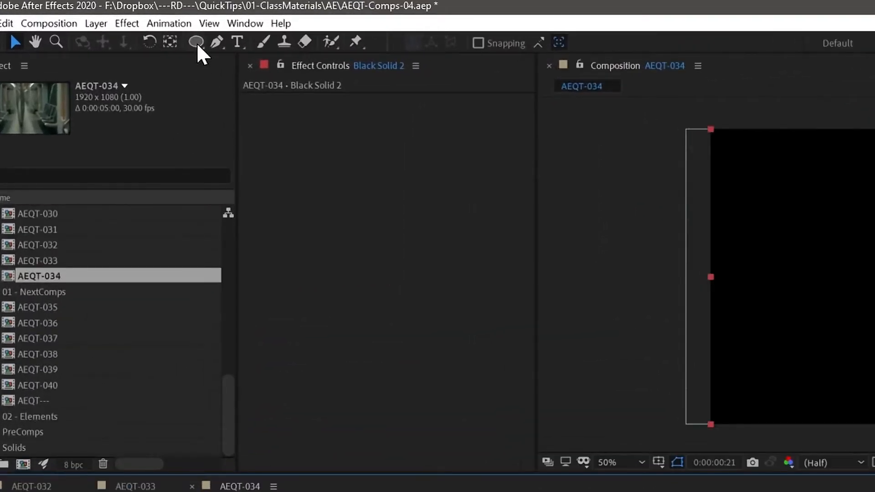
pyautogui.doubleClick(196, 42)
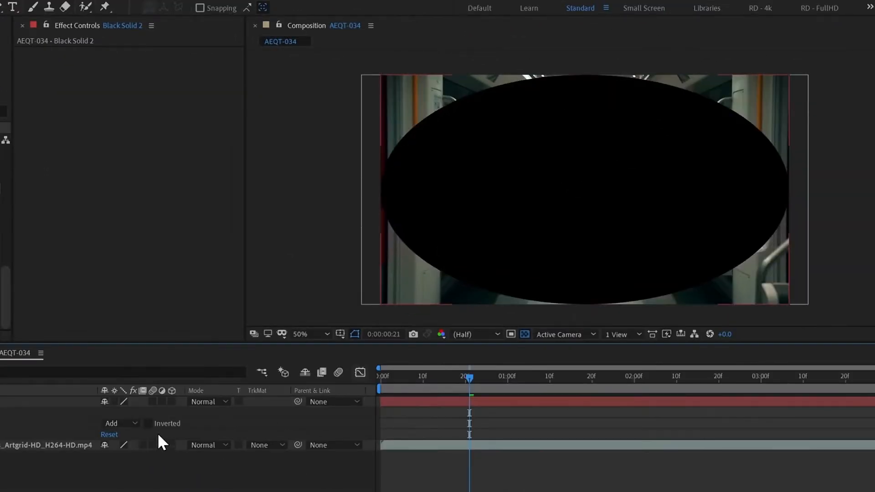
pyautogui.click(148, 423)
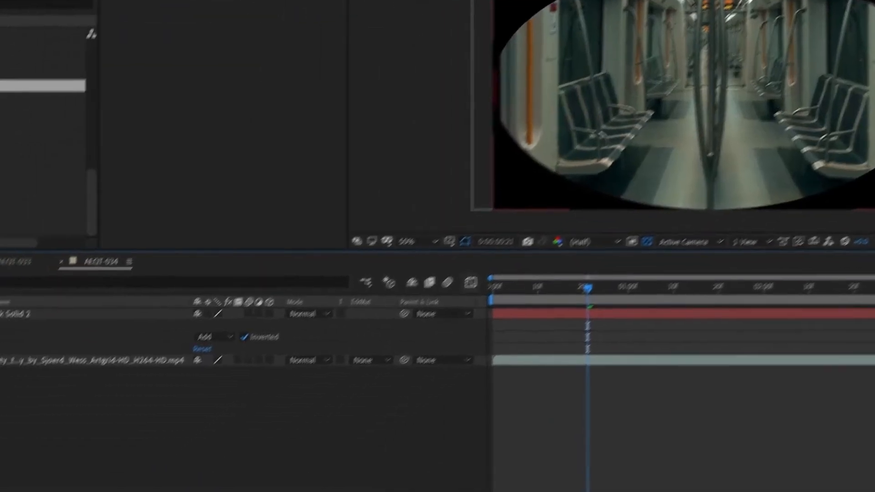
# Soften the vignette mask with a feather of about 278 pixels and an expansion of about 92 pixels, and preview it
pyautogui.click(35, 247)
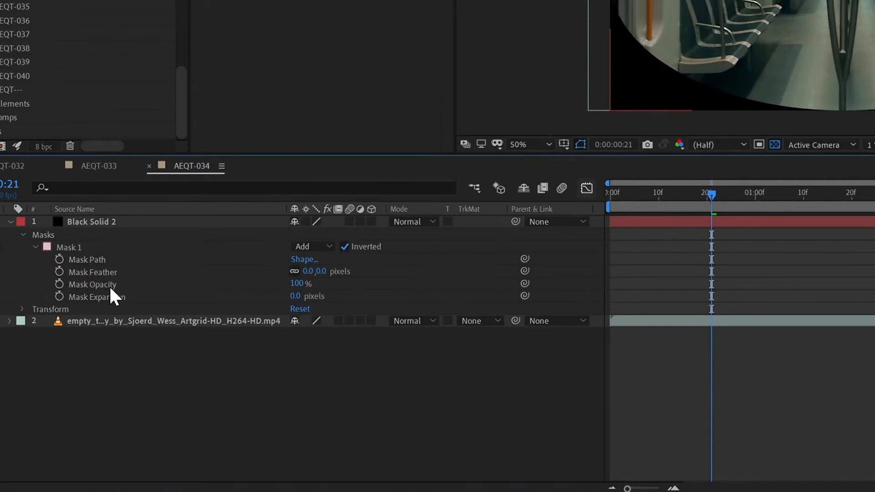
pyautogui.moveTo(326, 271); pyautogui.dragTo(485, 263)
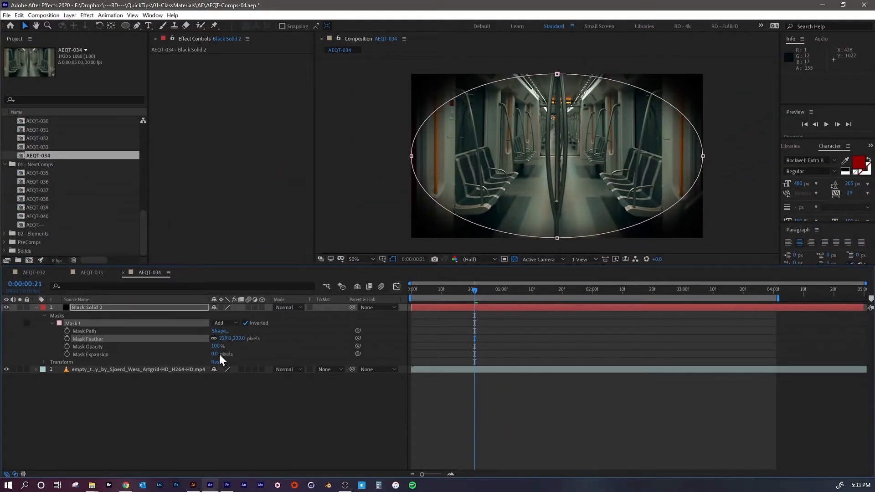
pyautogui.moveTo(218, 354); pyautogui.dragTo(263, 337)
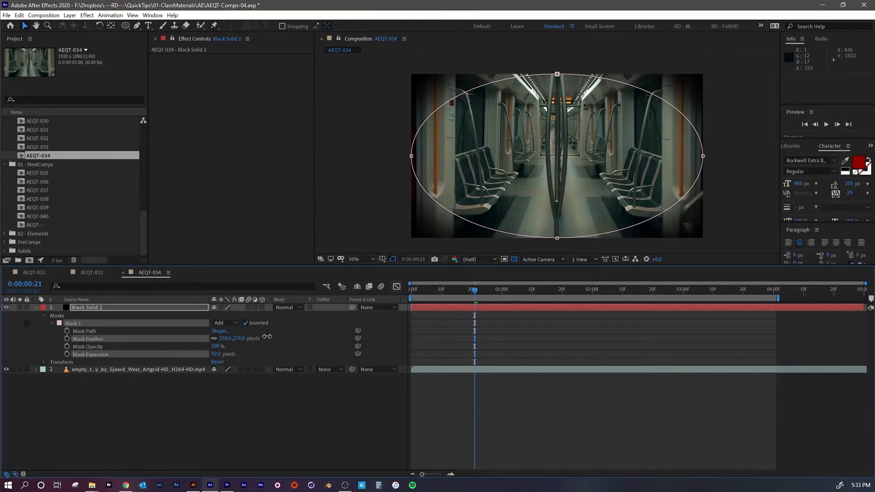
pyautogui.moveTo(324, 331); pyautogui.dragTo(335, 332)
pyautogui.click(644, 407)
pyautogui.press('space')
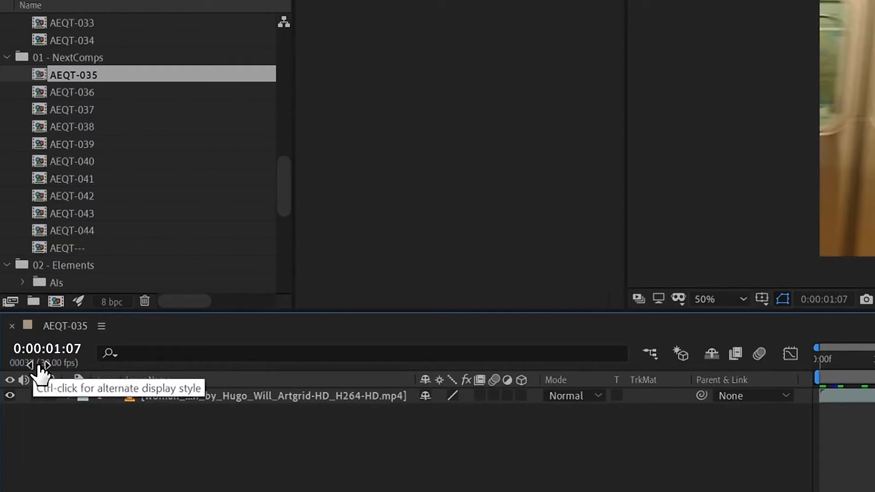
# Switch the time display of AEQT-035 from timecode to frame numbers
pyautogui.keyDown('ctrl'); pyautogui.click(62, 362); pyautogui.keyUp('ctrl')
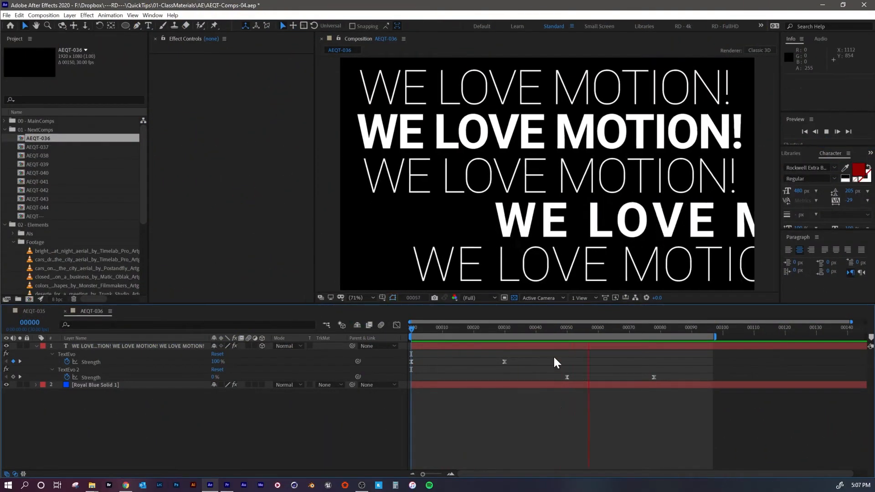
# Return to frame 0 of AEQT-036 and jump forward keyframe by keyframe to frame 78
pyautogui.moveTo(567, 328); pyautogui.dragTo(406, 341)
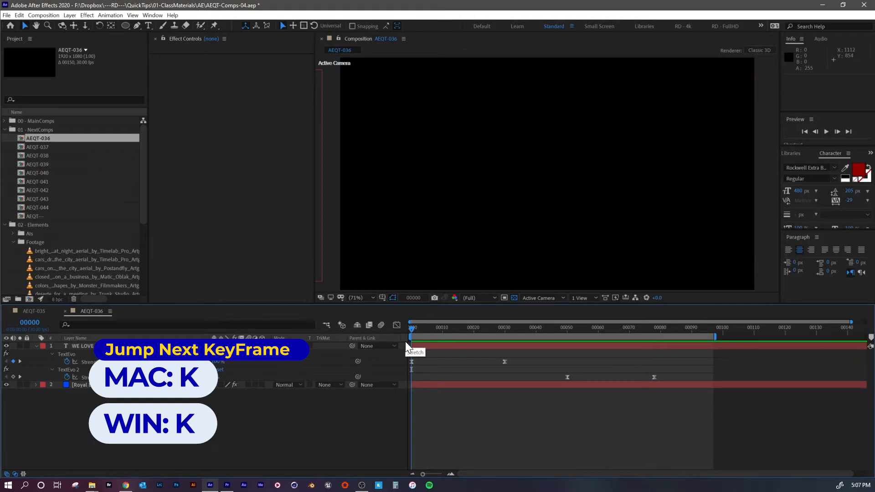
pyautogui.press('k')
pyautogui.press('k')
pyautogui.press('k')
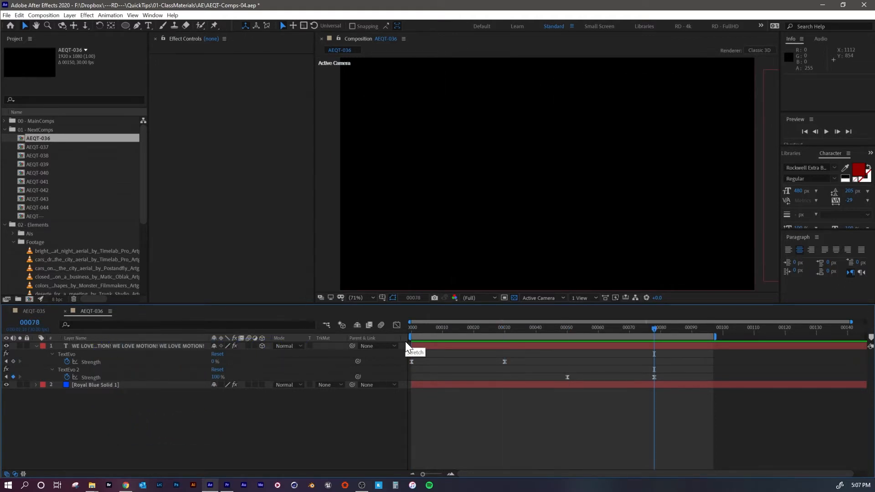
# Jump back keyframe by keyframe to frame 0 and preview the text animation
pyautogui.press('j')
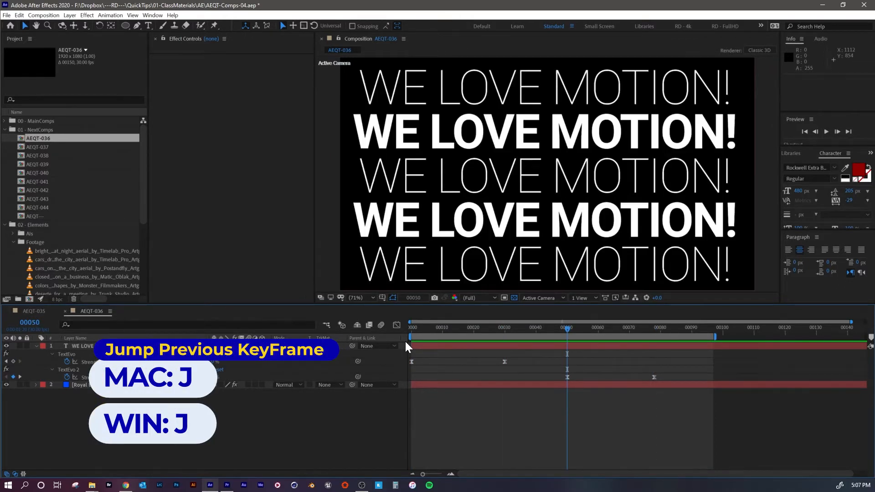
pyautogui.press('j')
pyautogui.press('j')
pyautogui.press('space')
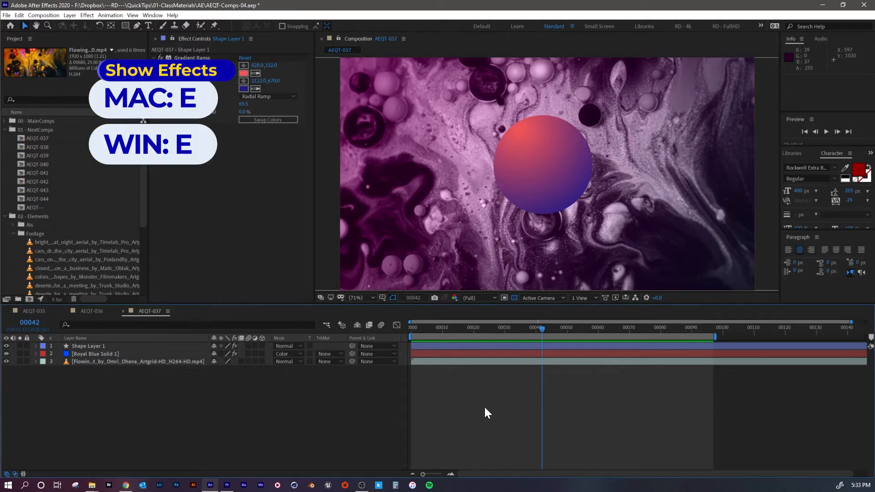
# Reveal the effects applied to the layers in the AEQT-037 timeline
pyautogui.press('e')
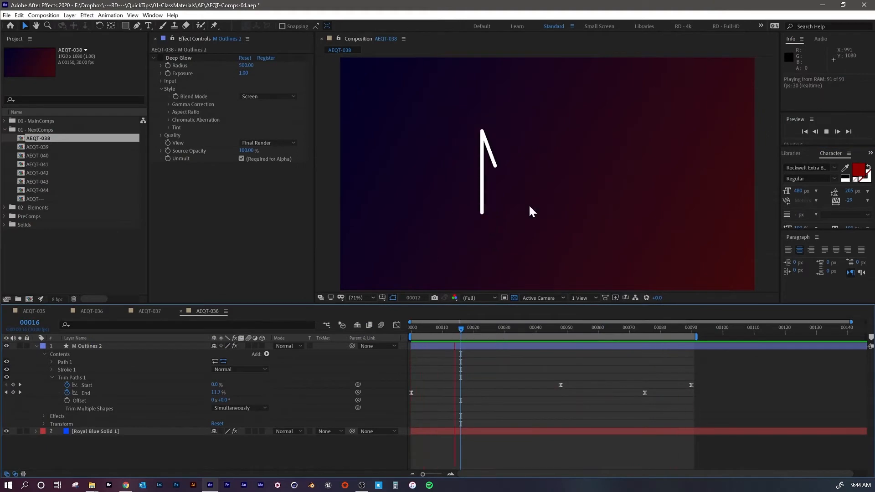
# Scrub the letter outline animation in AEQT-038 to frame 40 and preview it
pyautogui.moveTo(513, 326); pyautogui.dragTo(535, 328)
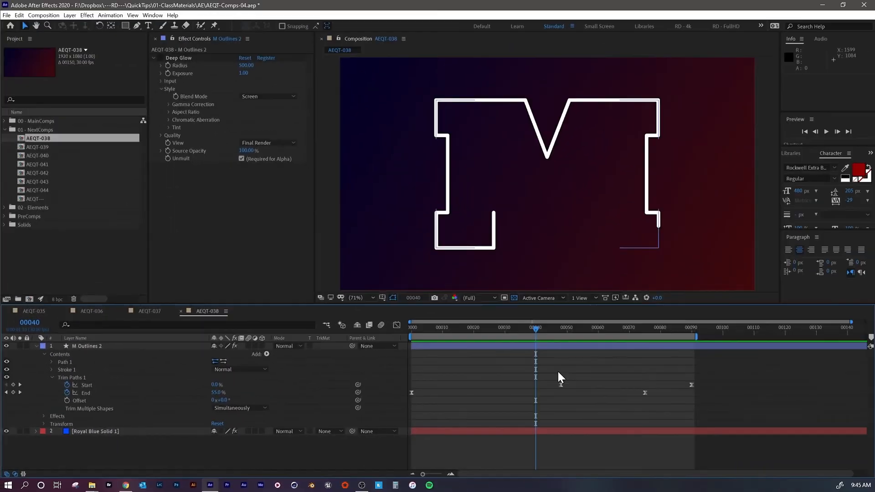
pyautogui.press('space')
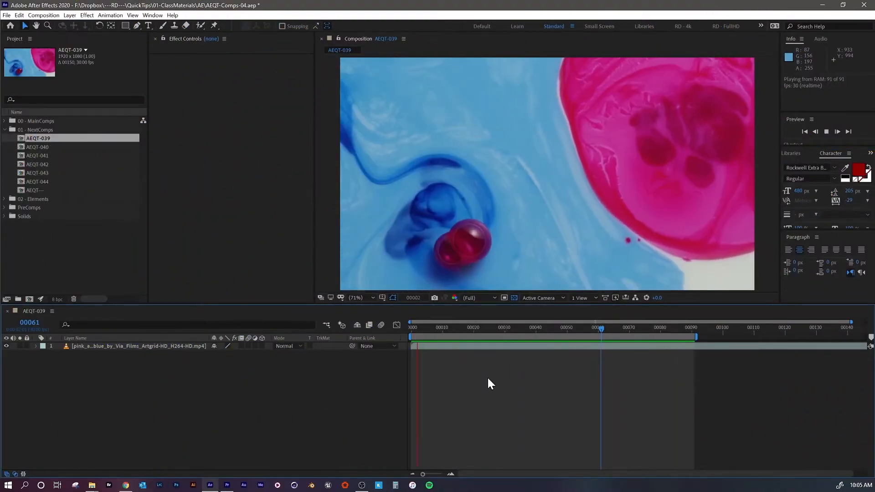
# Move to frame 48 in AEQT-039 and show the In, Out, Duration and Stretch columns in the timeline
pyautogui.moveTo(551, 327)
pyautogui.mouseDown()
pyautogui.moveTo(573, 329)
pyautogui.moveTo(558, 330)
pyautogui.mouseUp()
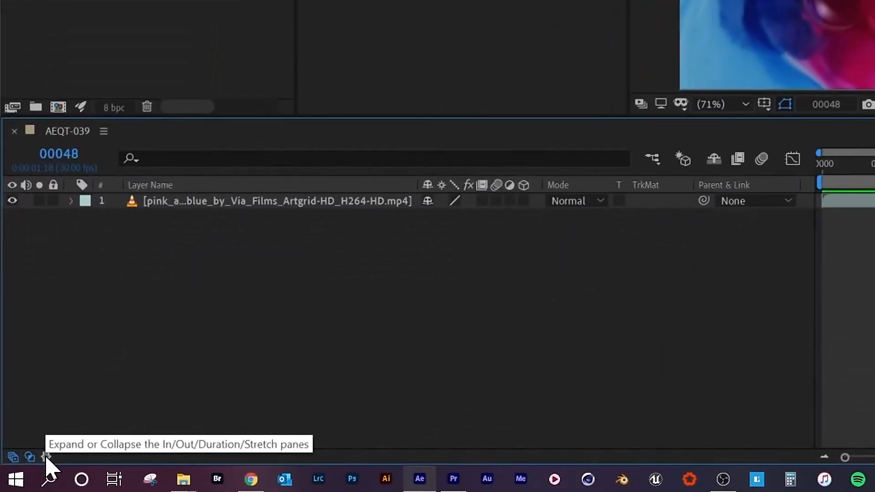
pyautogui.click(45, 457)
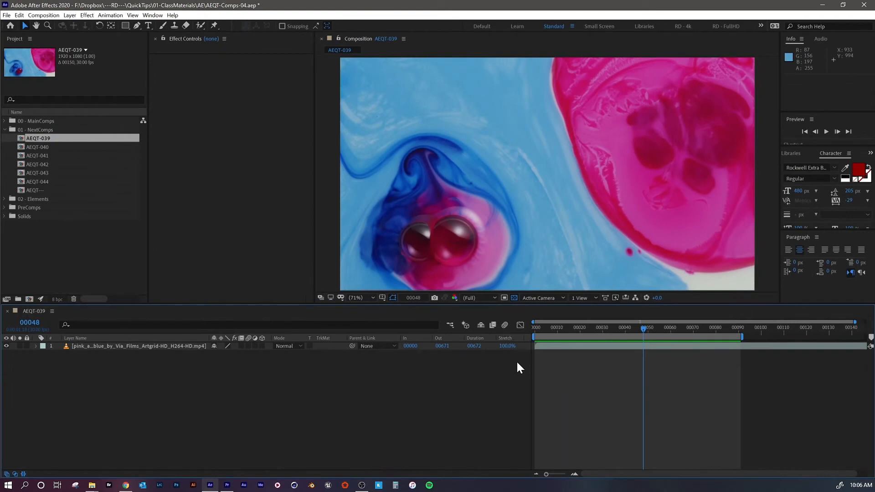
# Set the AEQT-039 footage layer's time stretch factor to 200% and preview the slowed clip
pyautogui.click(509, 347)
pyautogui.click(425, 258)
pyautogui.write('200')
pyautogui.press('Return')
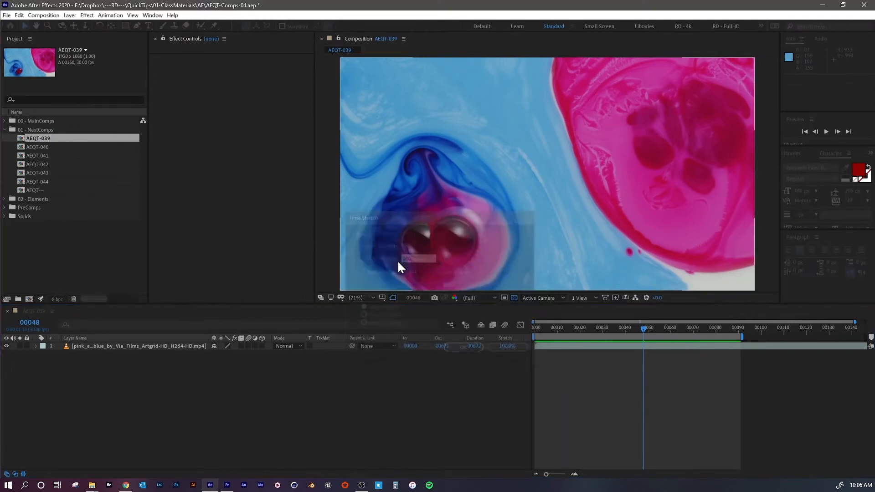
pyautogui.press('space')
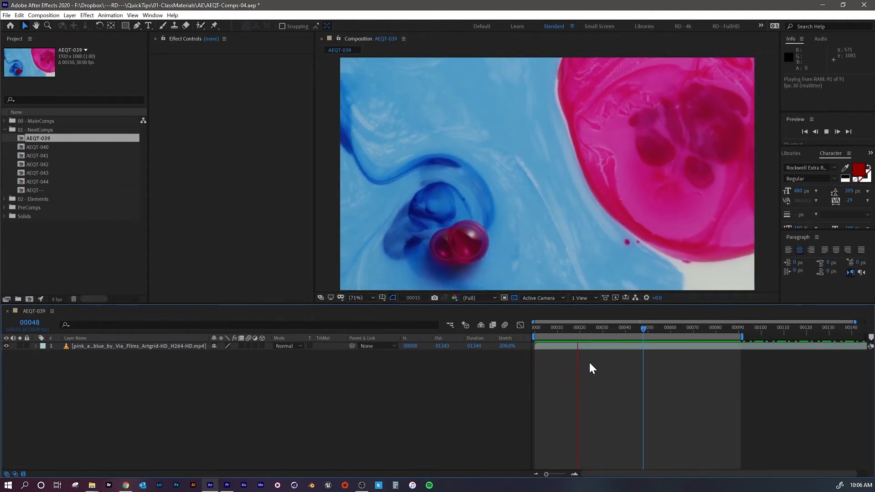
# Set the AEQT-039 footage layer's time stretch factor to 50% and preview the sped-up clip
pyautogui.click(513, 347)
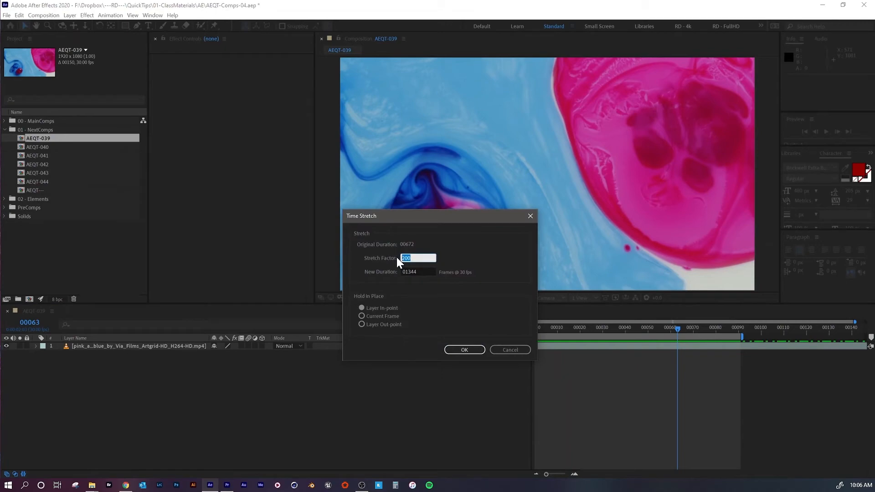
pyautogui.write('50')
pyautogui.press('Return')
pyautogui.press('space')
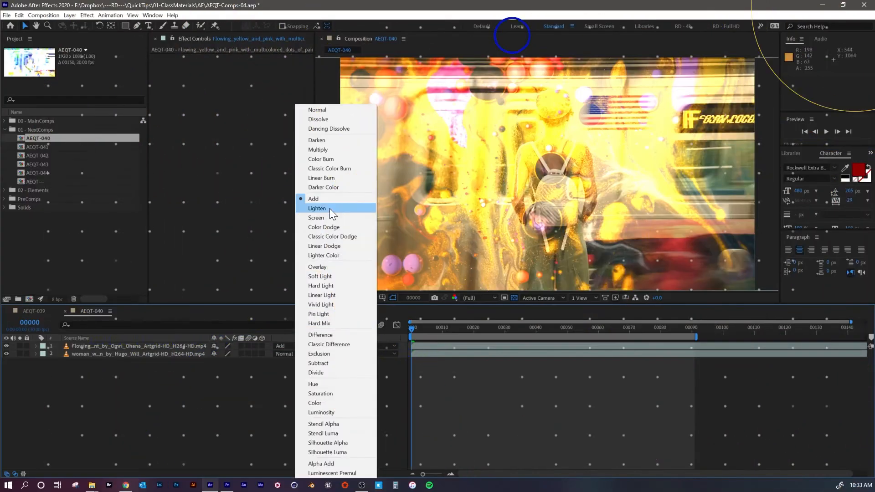
# Try the Lighten and Screen blending modes on the top AEQT-040 footage layer and return it to Add
pyautogui.click(330, 209)
pyautogui.click(291, 346)
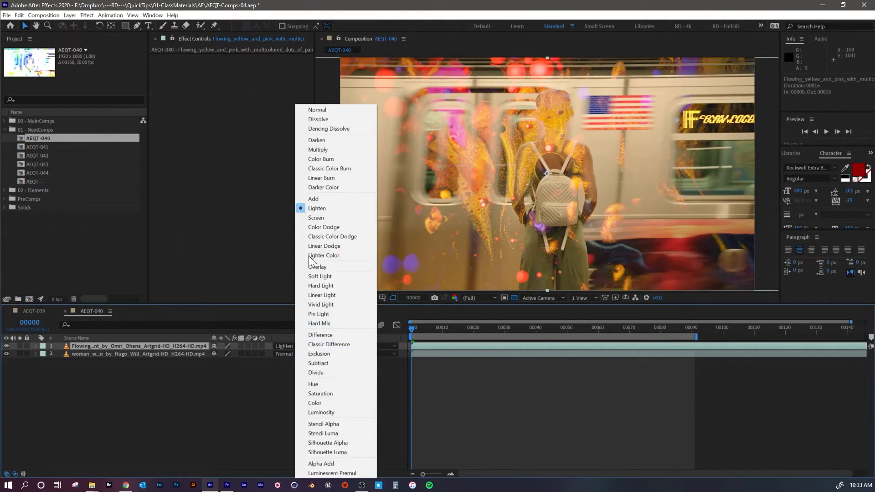
pyautogui.click(319, 217)
pyautogui.click(297, 345)
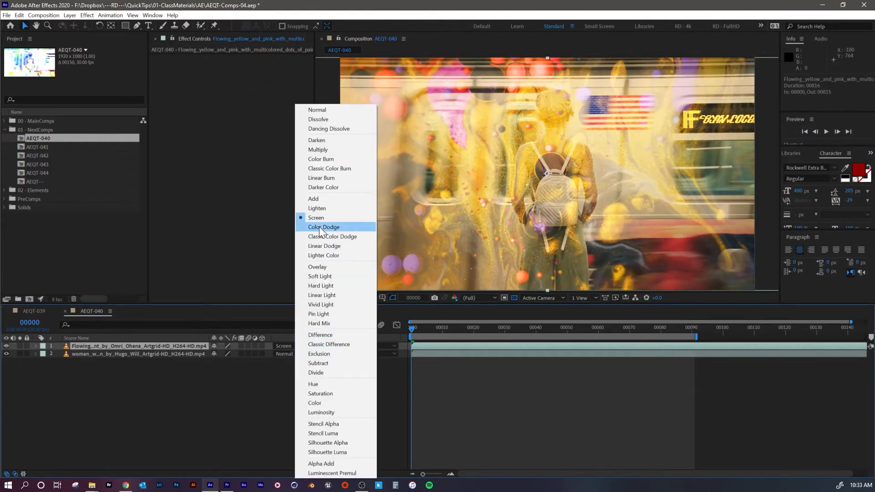
pyautogui.click(318, 198)
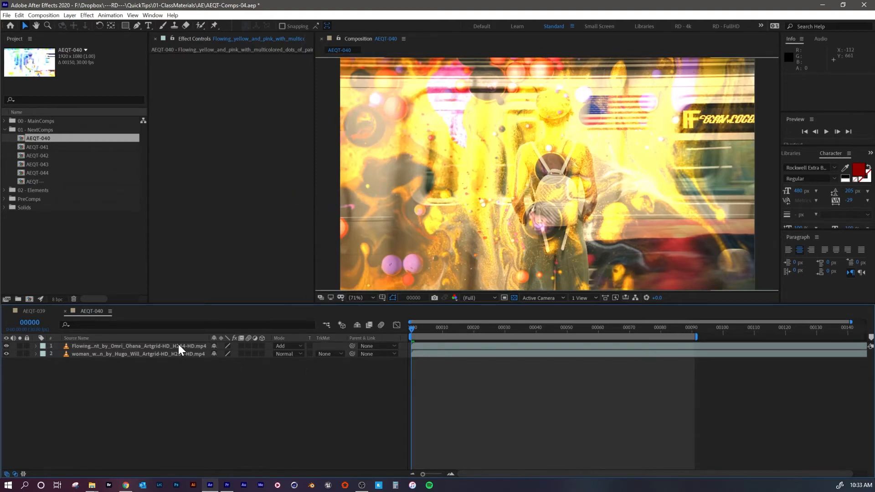
# Cycle the top AEQT-040 footage layer's blending mode step by step from Add through Linear Burn to Classic Color Burn and beyond
pyautogui.click(178, 345)
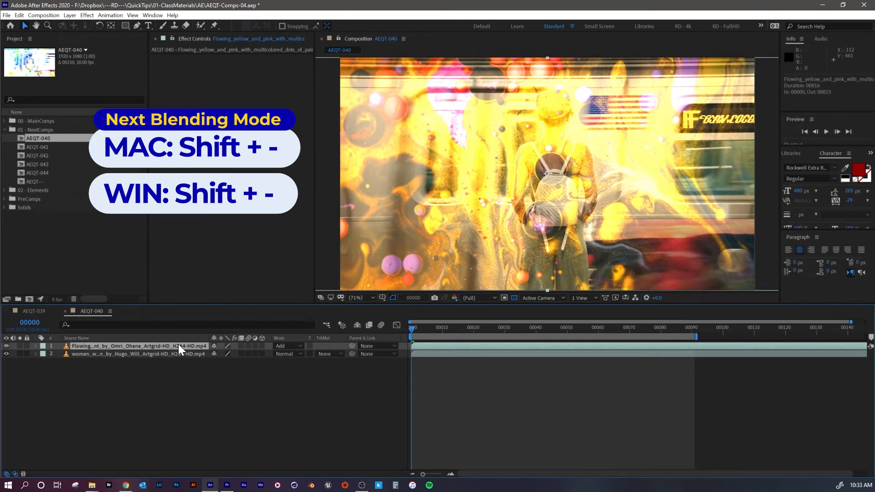
pyautogui.hotkey('shift', '-')
pyautogui.hotkey('shift', '-')
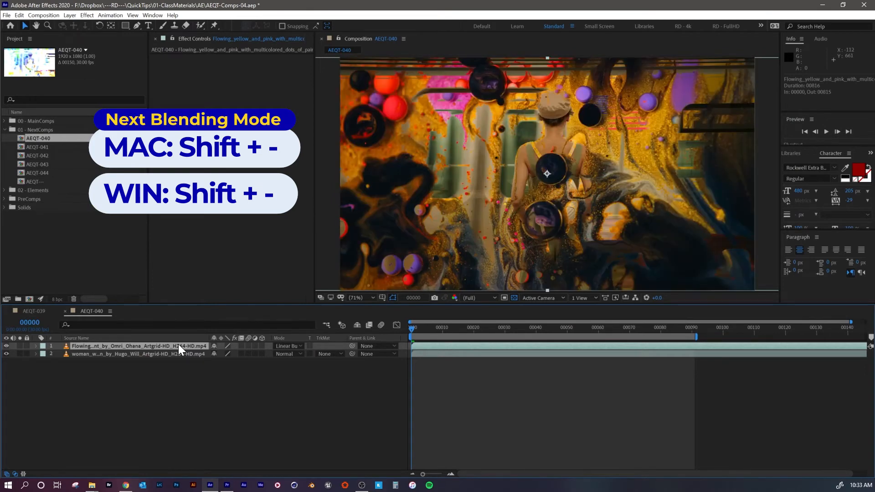
pyautogui.hotkey('shift', '-')
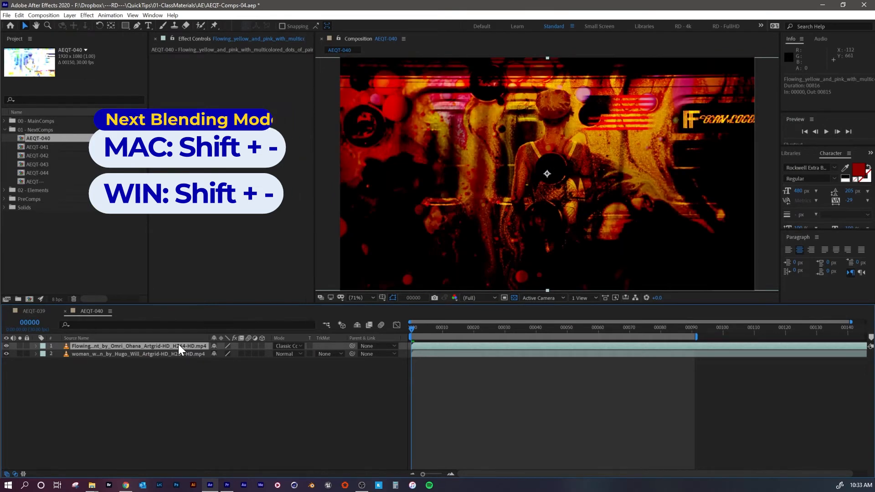
pyautogui.hotkey('shift', '-')
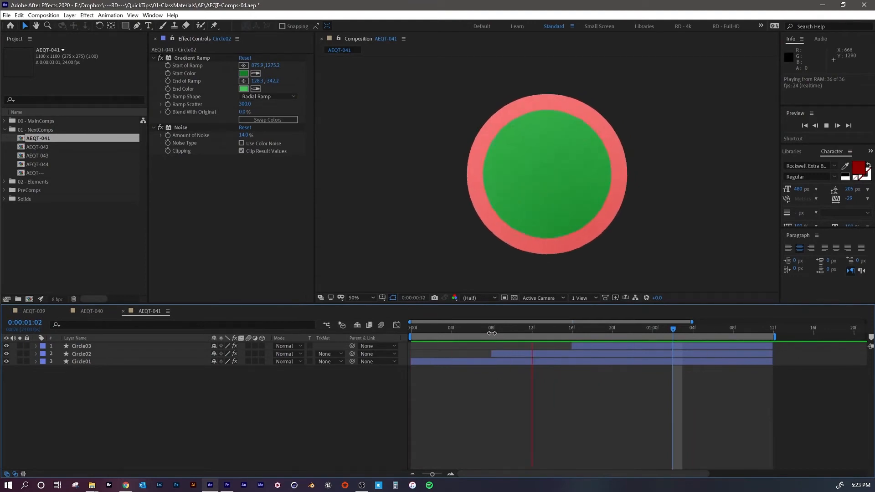
# Scrub the circle animation in AEQT-041 to 0:00:00:14 and select the Circle02 layer
pyautogui.moveTo(504, 326); pyautogui.dragTo(511, 356)
pyautogui.moveTo(737, 359); pyautogui.dragTo(553, 374)
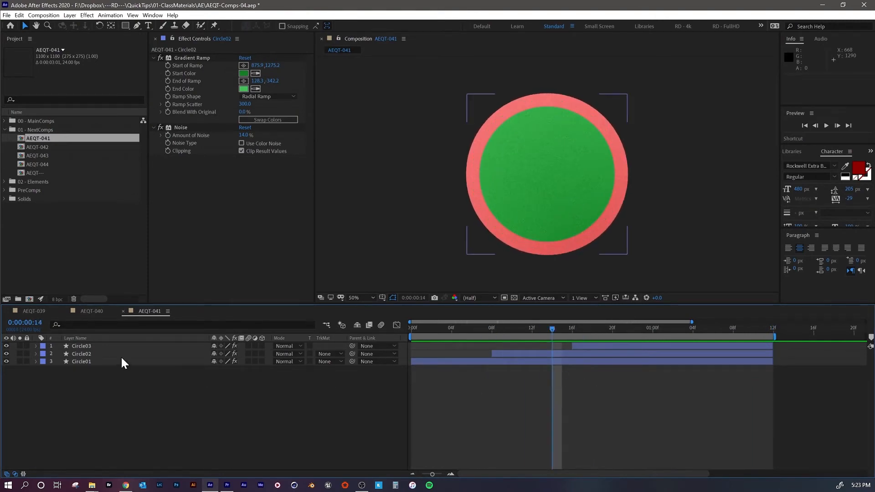
pyautogui.click(97, 354)
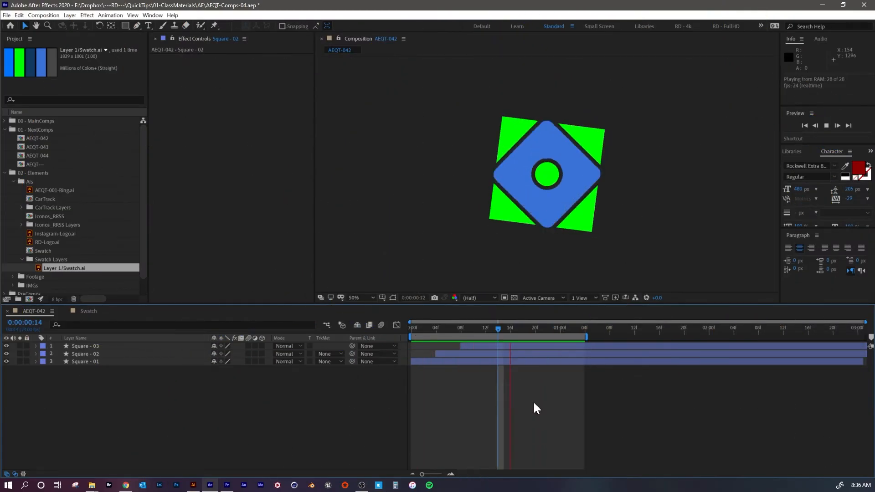
# Scrub AEQT-042 to 0:00:00:15, view the Swatch.ai palette in Illustrator and return to After Effects
pyautogui.click(516, 327)
pyautogui.moveTo(526, 326); pyautogui.dragTo(505, 331)
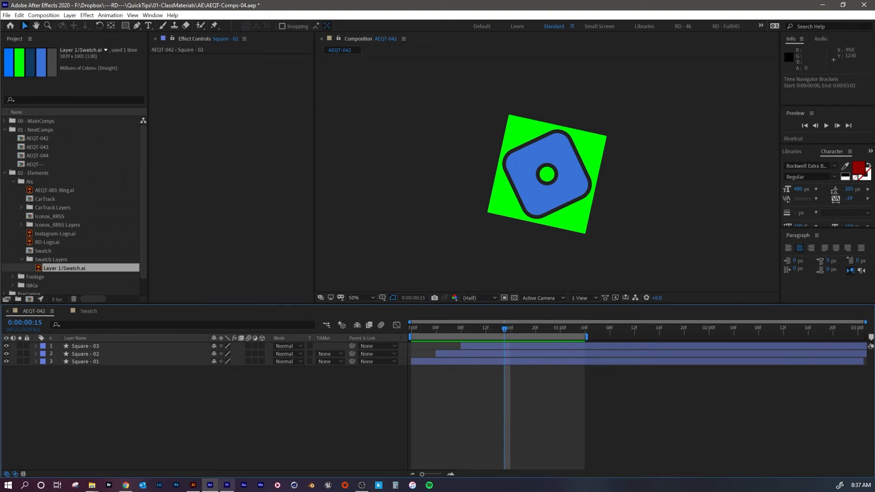
pyautogui.click(193, 486)
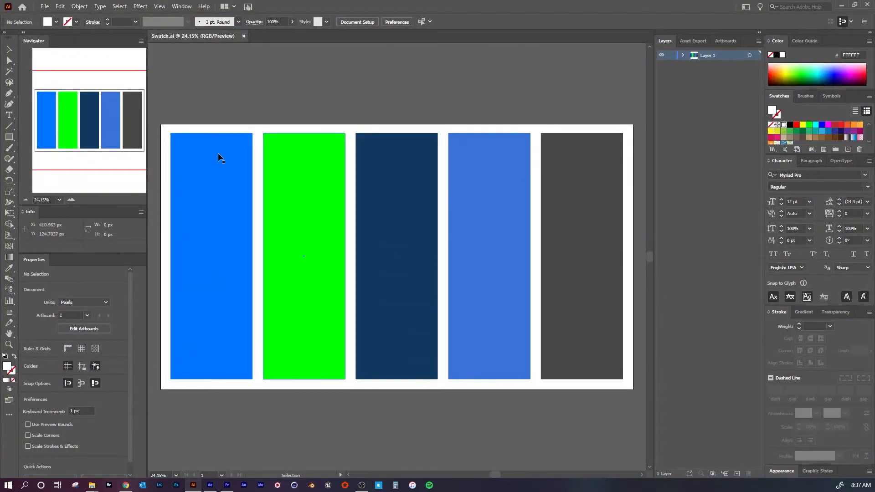
pyautogui.hotkey('alt', 'Tab')
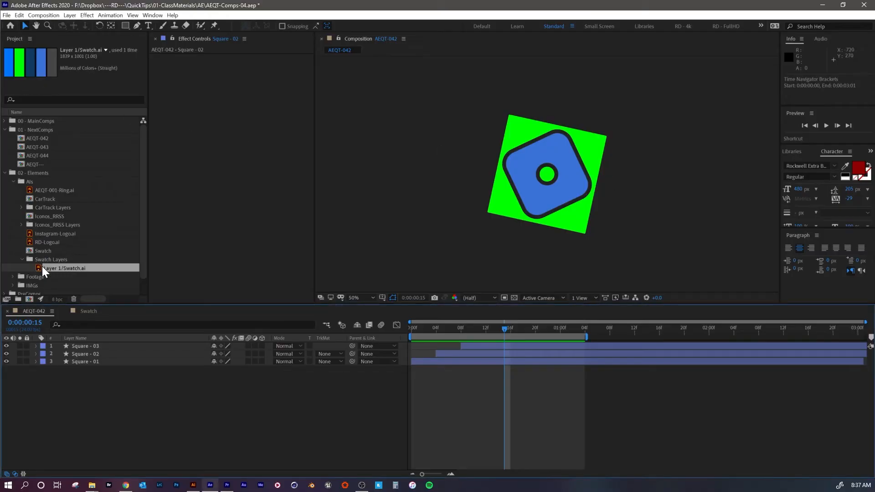
# Open Layer 1/Swatch.ai in a Footage viewer, dock it beneath Effect Controls and show the whole palette at 25%
pyautogui.doubleClick(40, 268)
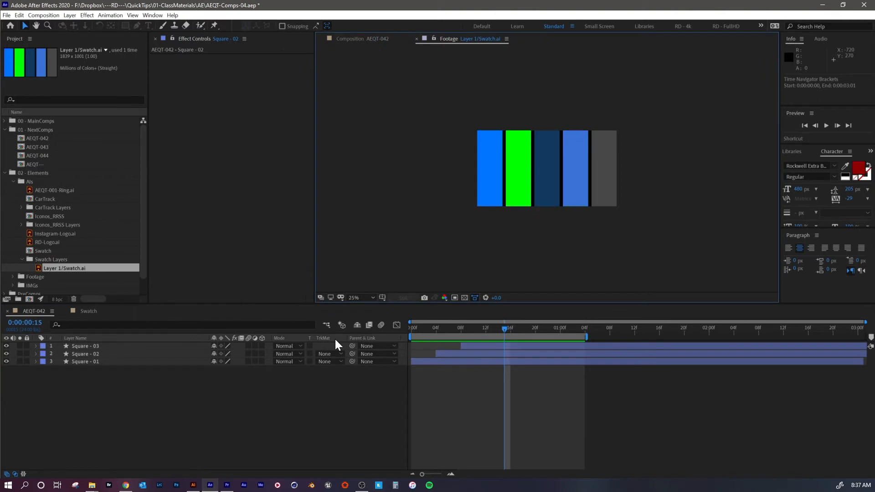
pyautogui.press('.')
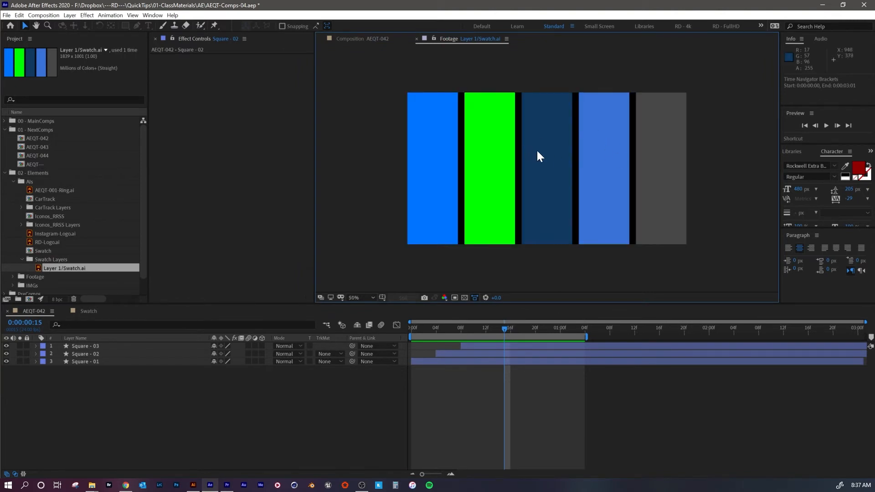
pyautogui.moveTo(449, 40); pyautogui.dragTo(267, 294)
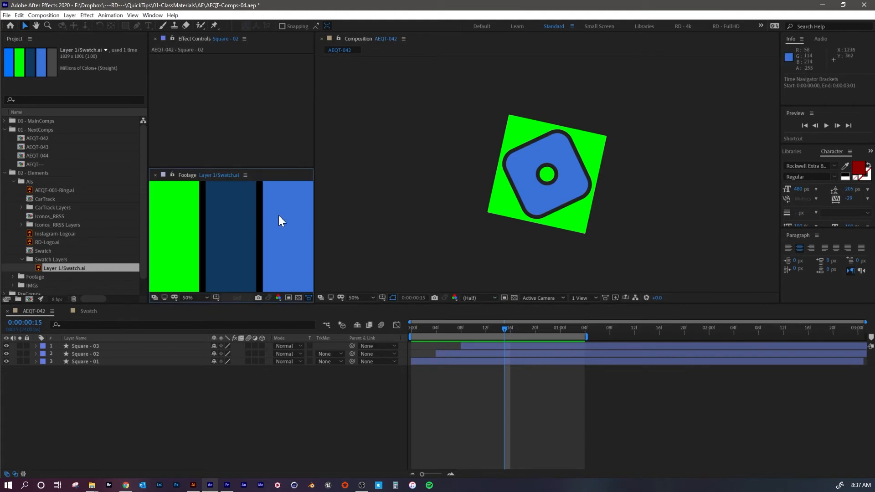
pyautogui.press(',')
pyautogui.moveTo(271, 168); pyautogui.dragTo(272, 185)
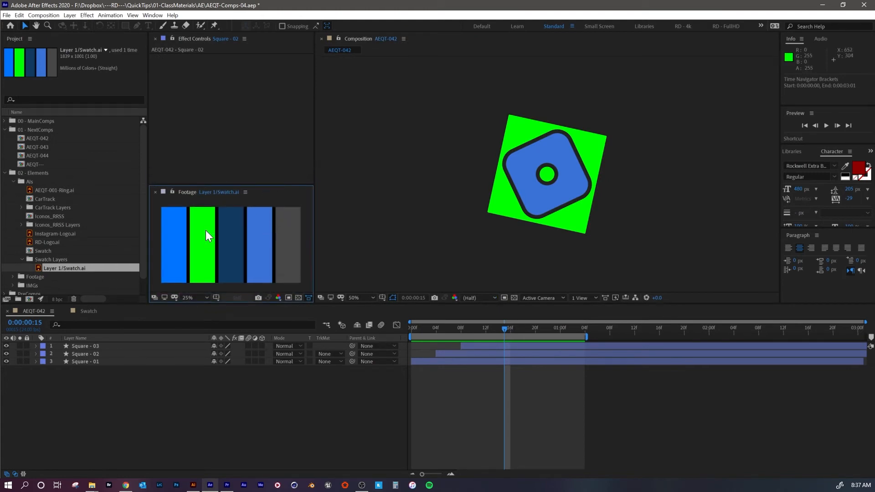
# Open the fill colour of the Square - 01 layer and activate the eyedropper for sampling a colour
pyautogui.click(527, 361)
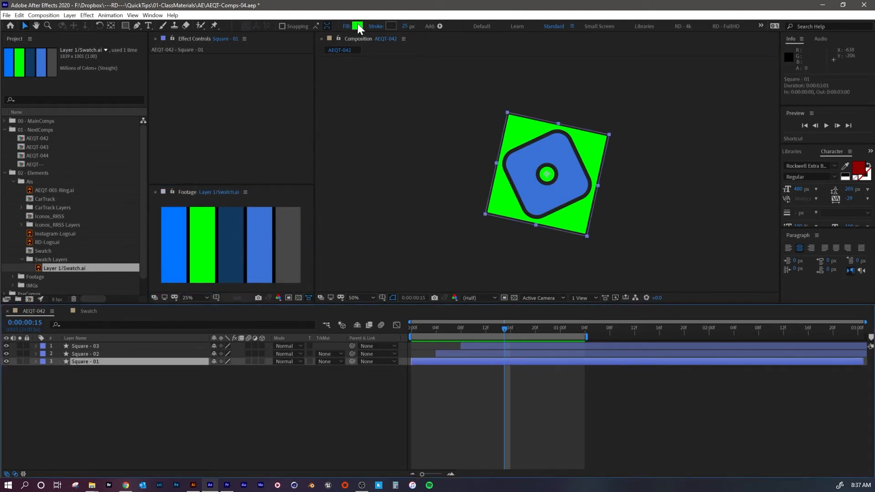
pyautogui.click(357, 26)
pyautogui.click(482, 163)
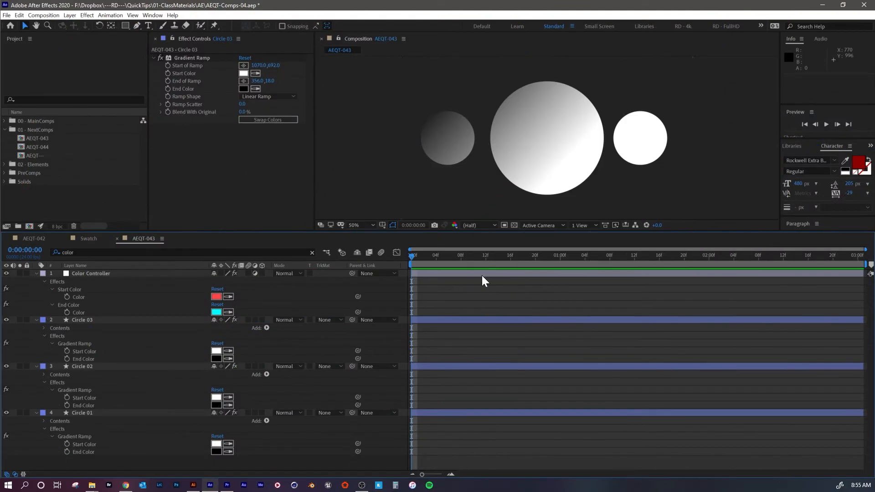
# Try linking the Start Color of Circle 03 and Circle 02 to the Color Controller's Start Color by pick whip, and undo both links
pyautogui.moveTo(359, 350); pyautogui.dragTo(89, 299)
pyautogui.moveTo(357, 396); pyautogui.dragTo(74, 294)
pyautogui.hotkey('ctrl', 'z')
pyautogui.hotkey('ctrl', 'z')
# Copy the Color Controller's Start Color with property links and paste it onto the Gradient Ramp Start Color of Circles 03, 02 and 01
pyautogui.click(81, 298)
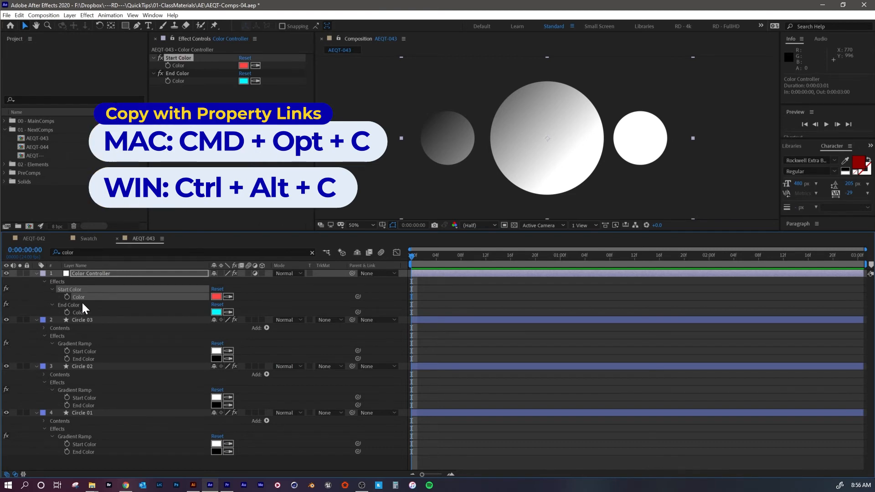
pyautogui.click(94, 352)
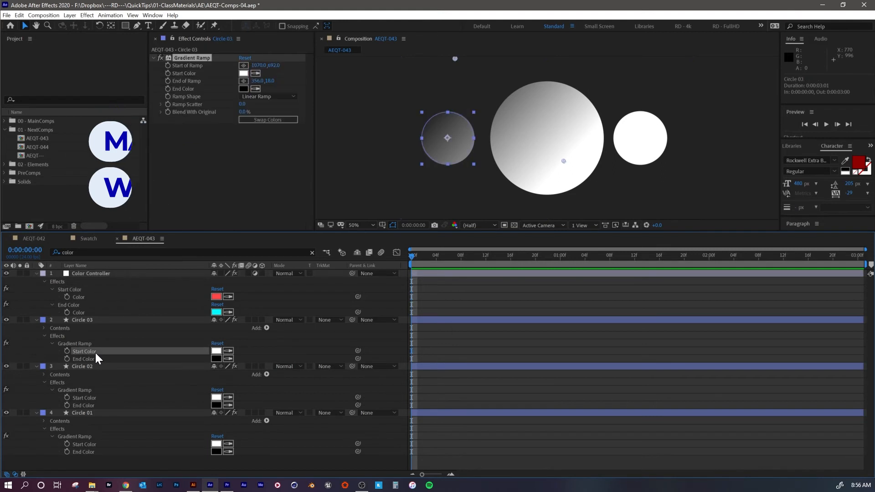
pyautogui.keyDown('ctrl'); pyautogui.click(90, 398); pyautogui.keyUp('ctrl')
pyautogui.keyDown('ctrl'); pyautogui.click(91, 445); pyautogui.keyUp('ctrl')
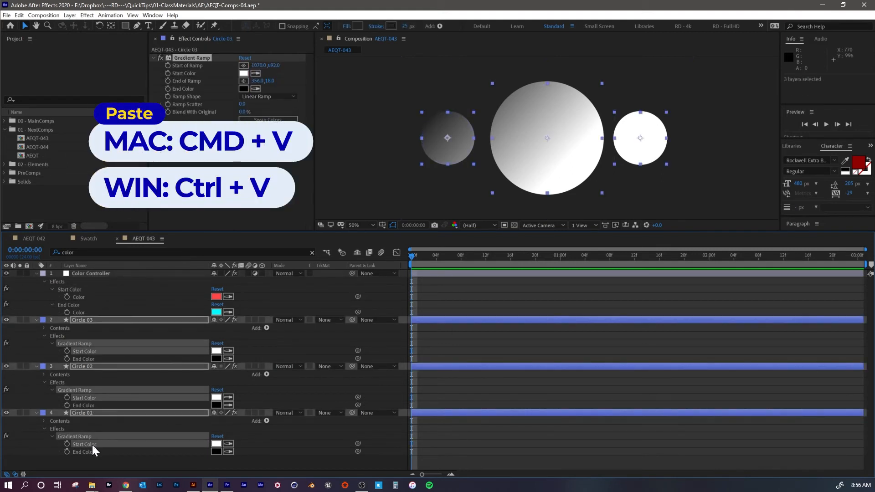
pyautogui.hotkey('ctrl', 'v')
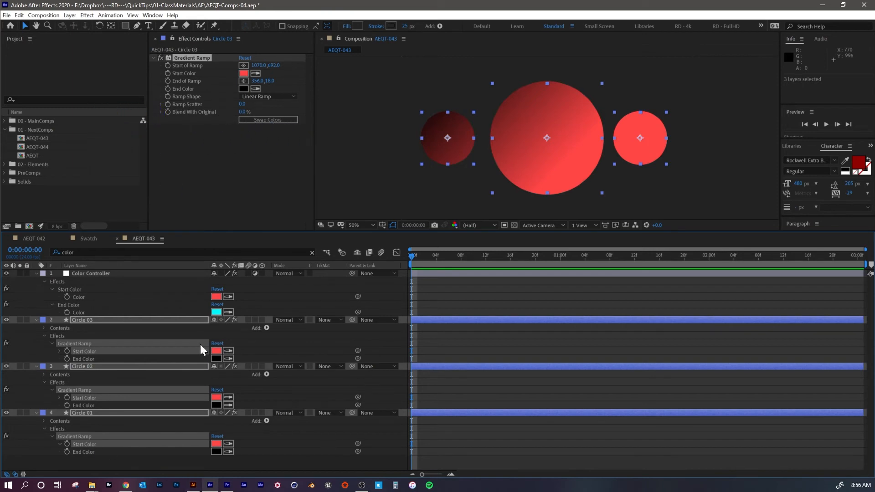
# Inspect the expression on Circle 03's Start Color and collapse it again
pyautogui.click(301, 345)
pyautogui.click(59, 350)
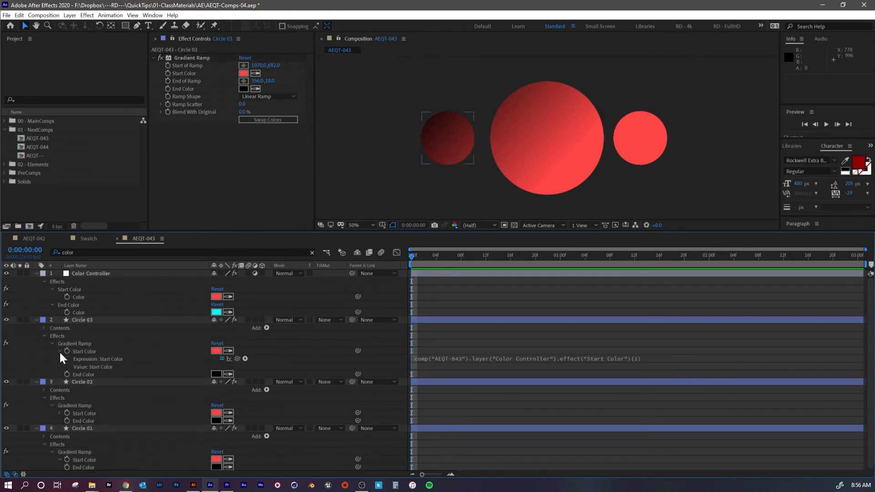
pyautogui.click(60, 352)
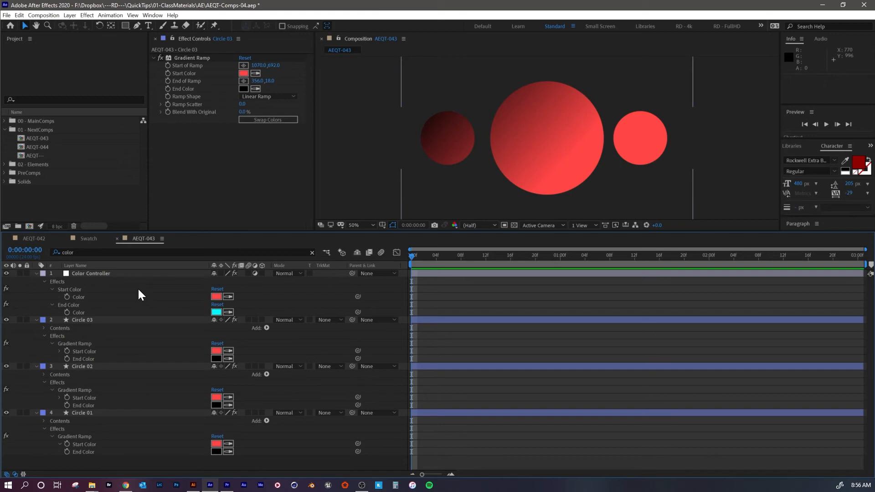
# Change the Color Controller's Start Color to a dark red
pyautogui.click(220, 299)
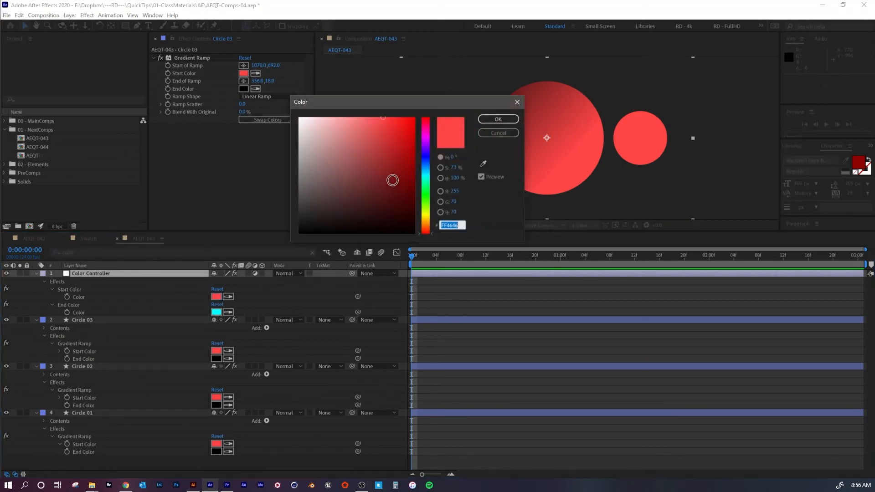
pyautogui.click(385, 198)
pyautogui.click(488, 120)
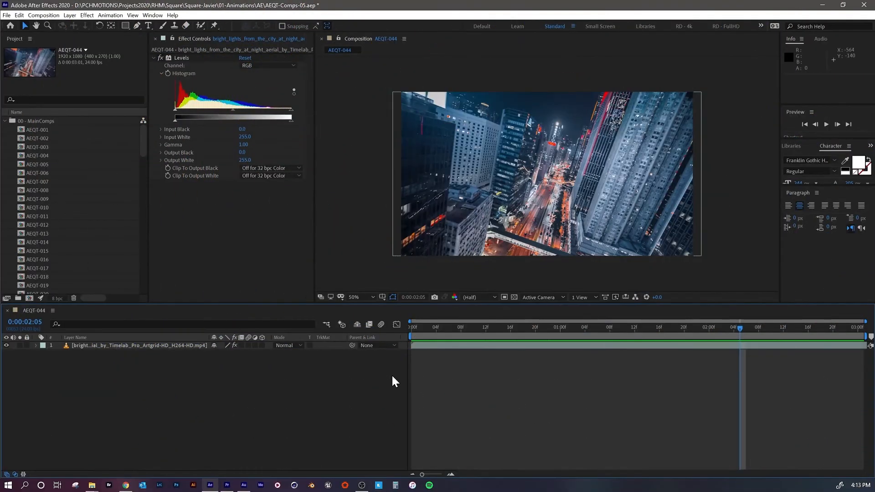
# Reduce the project to the AEQT-044 composition and the items it uses
pyautogui.scroll(-12, 109, 219)
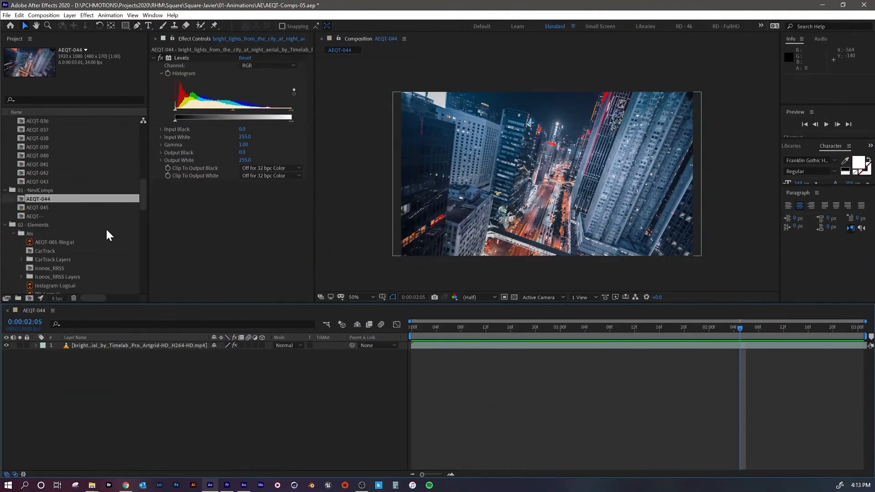
pyautogui.scroll(2, 142, 193)
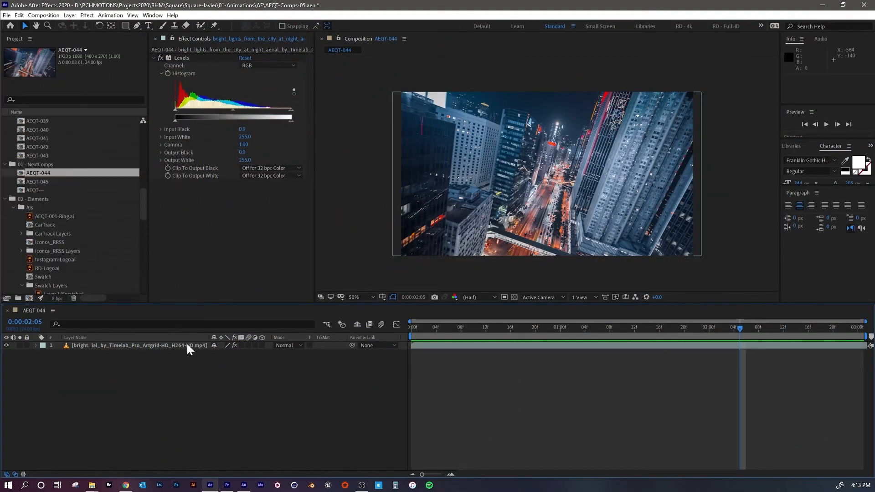
pyautogui.click(46, 171)
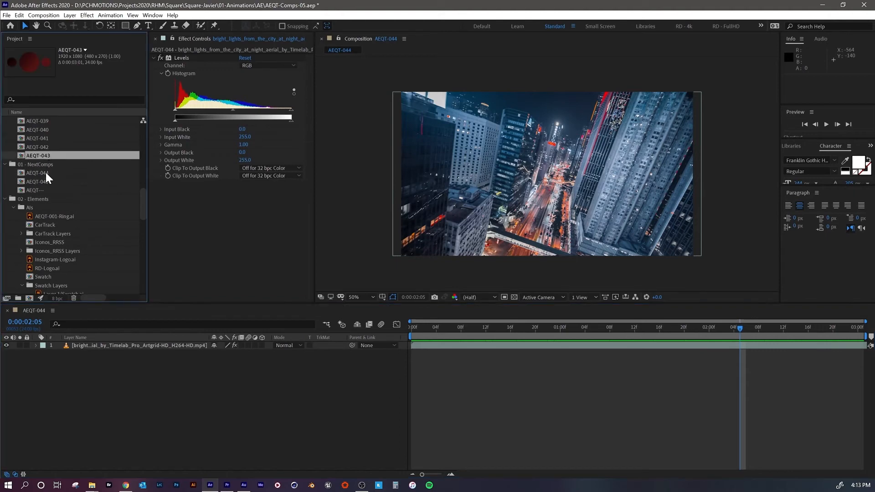
pyautogui.click(7, 15)
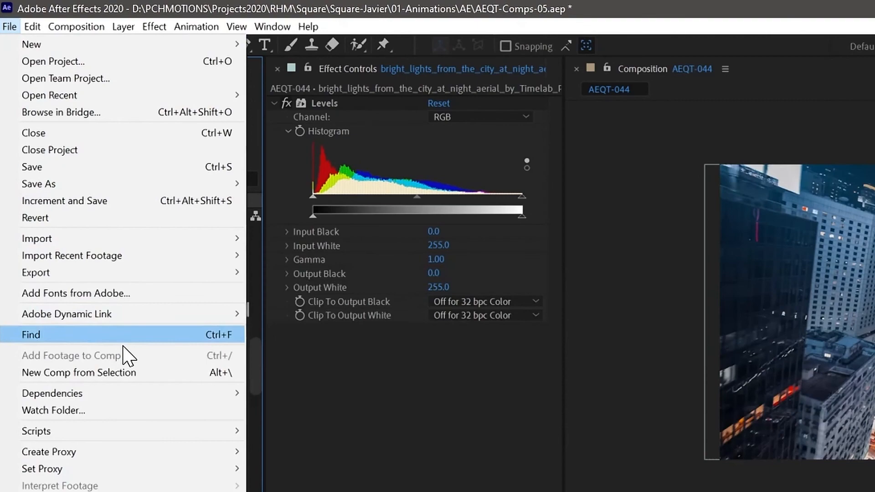
pyautogui.moveTo(136, 391)
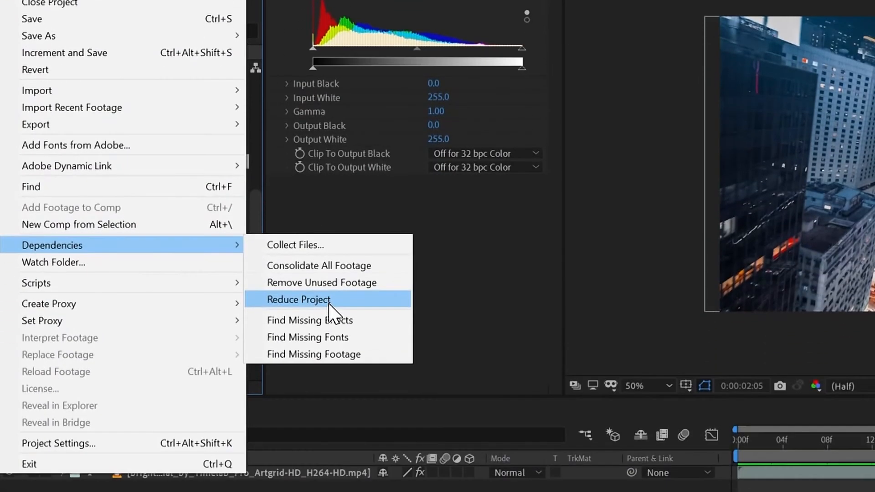
pyautogui.click(329, 300)
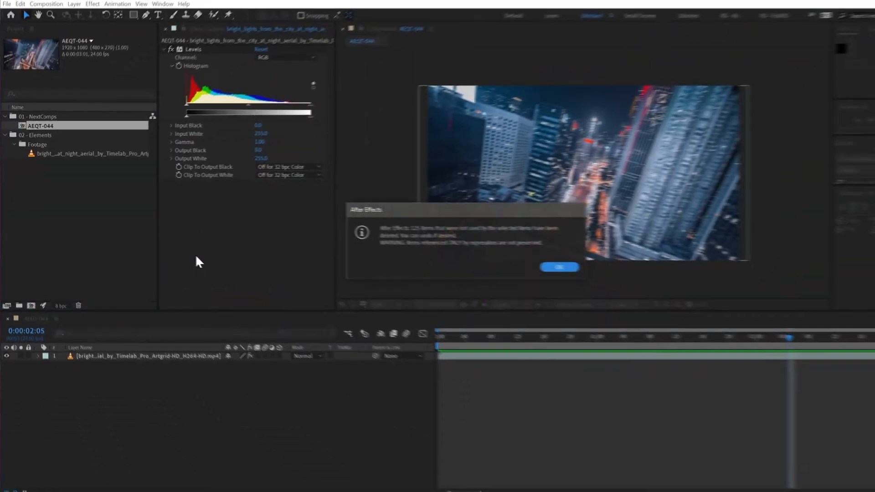
pyautogui.click(508, 261)
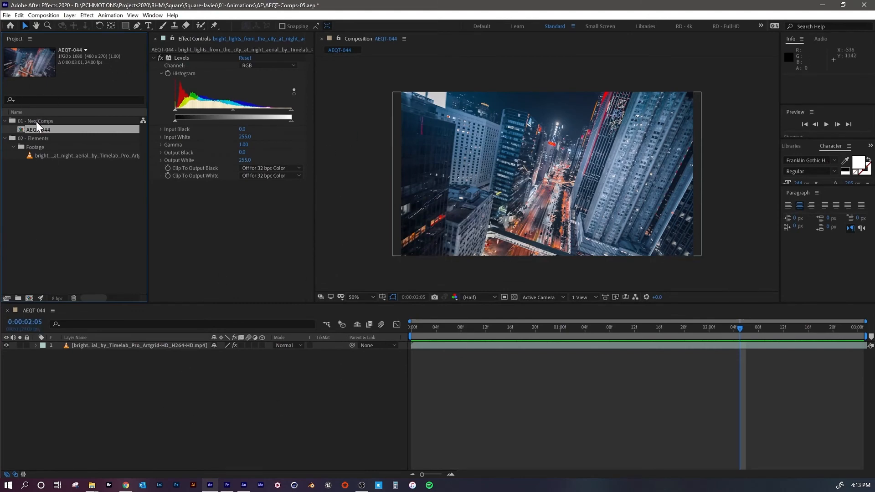
pyautogui.click(278, 398)
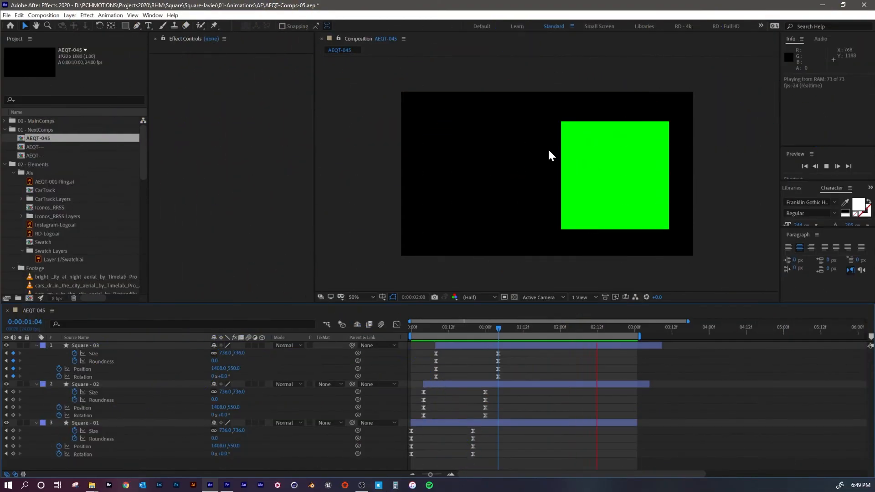
# Create a null object at 0:00:01:04 in AEQT-045 and move it to the green square's centre, at position 1408, 540
pyautogui.click(513, 327)
pyautogui.moveTo(513, 327); pyautogui.dragTo(498, 339)
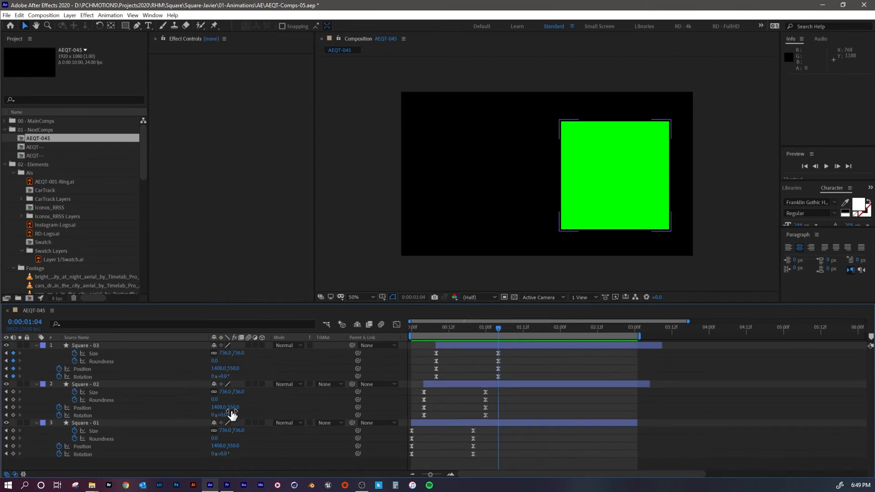
pyautogui.click(250, 466)
pyautogui.rightClick(338, 461)
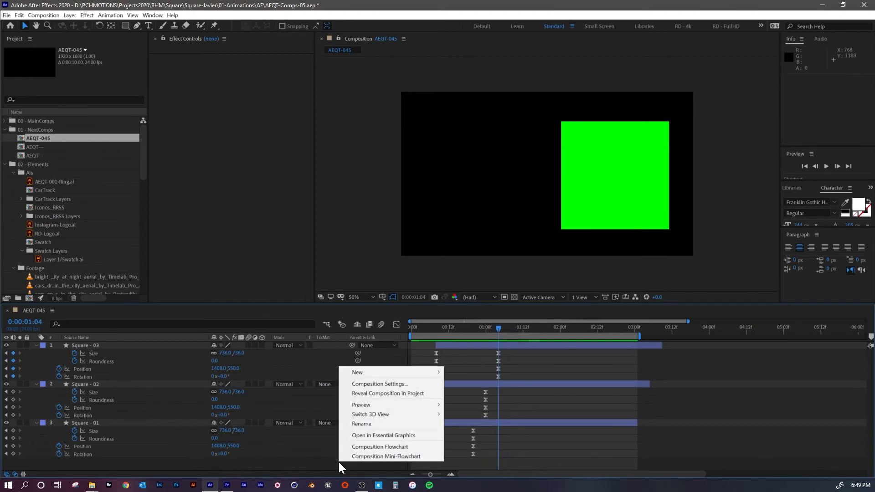
pyautogui.moveTo(406, 372)
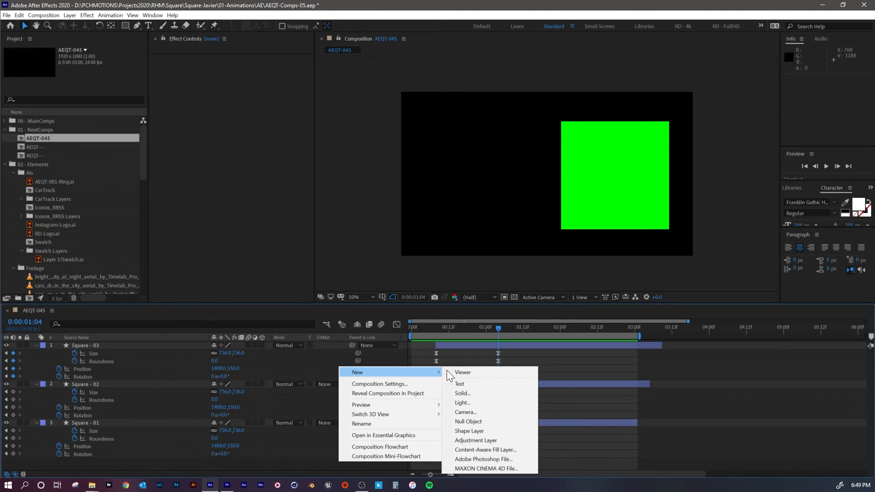
pyautogui.click(478, 421)
pyautogui.moveTo(553, 184); pyautogui.dragTo(577, 183)
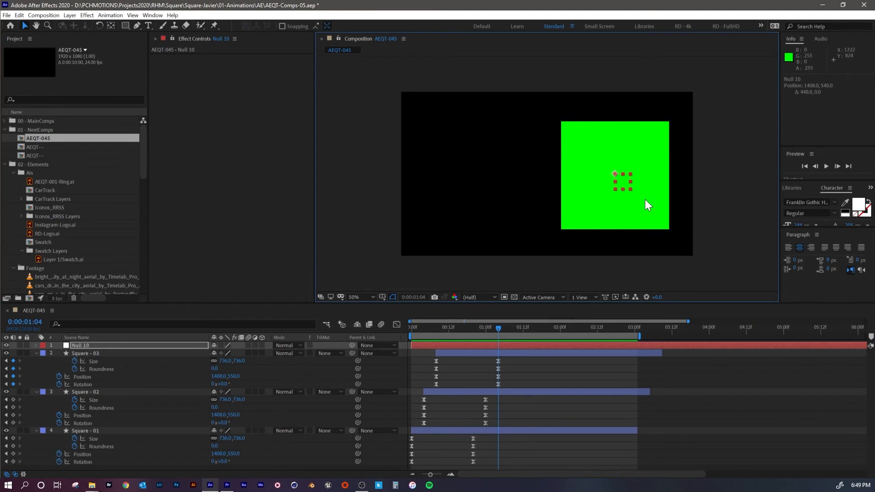
# Parent the Square - 03, Square - 02 and Square - 01 layers to Null 10
pyautogui.click(501, 355)
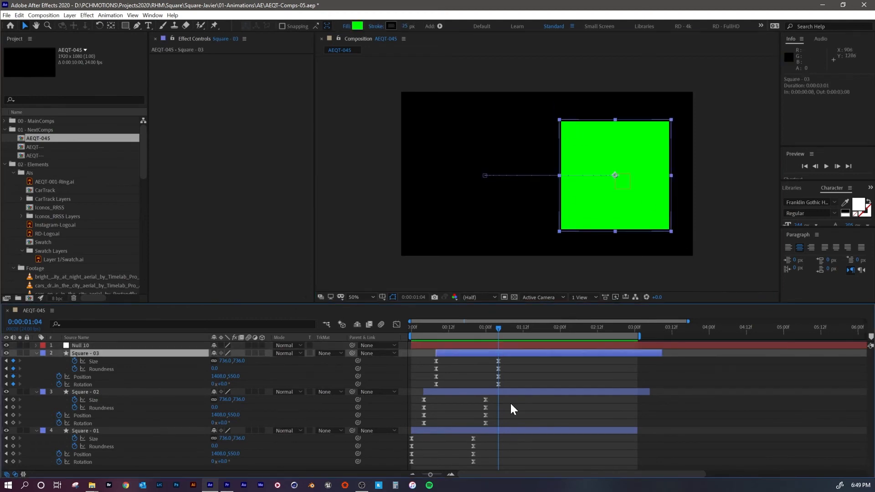
pyautogui.keyDown('shift'); pyautogui.click(514, 428); pyautogui.keyUp('shift')
pyautogui.moveTo(345, 351); pyautogui.dragTo(177, 346)
# Reveal the Position, Scale and Rotation properties of Null 10
pyautogui.click(176, 346)
pyautogui.press('p')
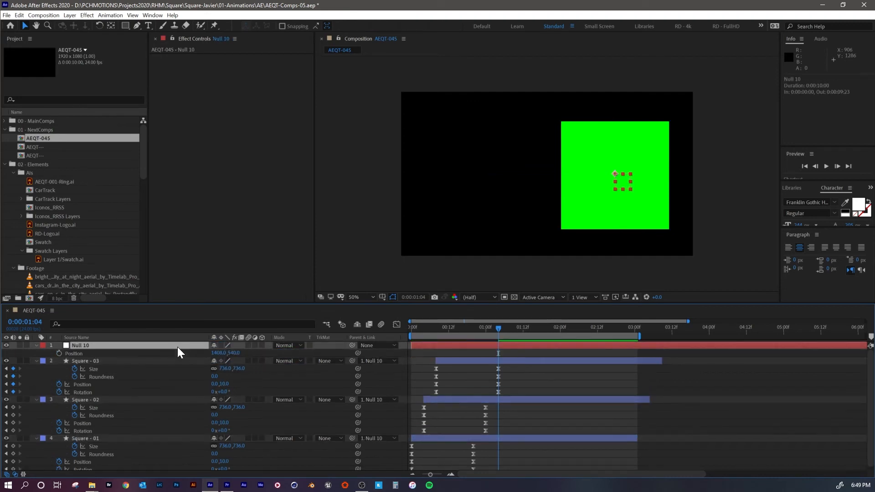
pyautogui.hotkey('shift', 's')
pyautogui.hotkey('shift', 'r')
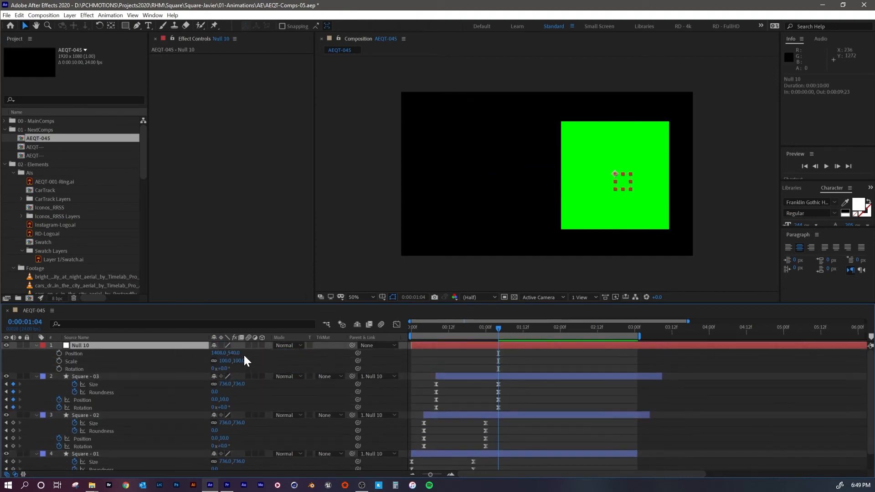
# Reduce Null 10's horizontal position and scale to reposition and shrink the squares, and preview the animation
pyautogui.moveTo(217, 353); pyautogui.dragTo(187, 348)
pyautogui.moveTo(245, 361); pyautogui.dragTo(210, 355)
pyautogui.click(537, 357)
pyautogui.press('space')
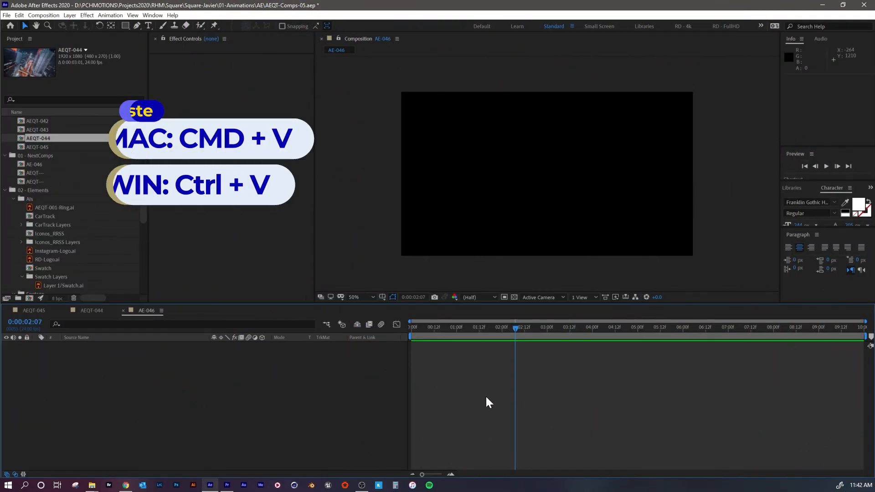
# Paste the copied night city footage layer into the AE-046 composition and preview it
pyautogui.hotkey('ctrl', 'v')
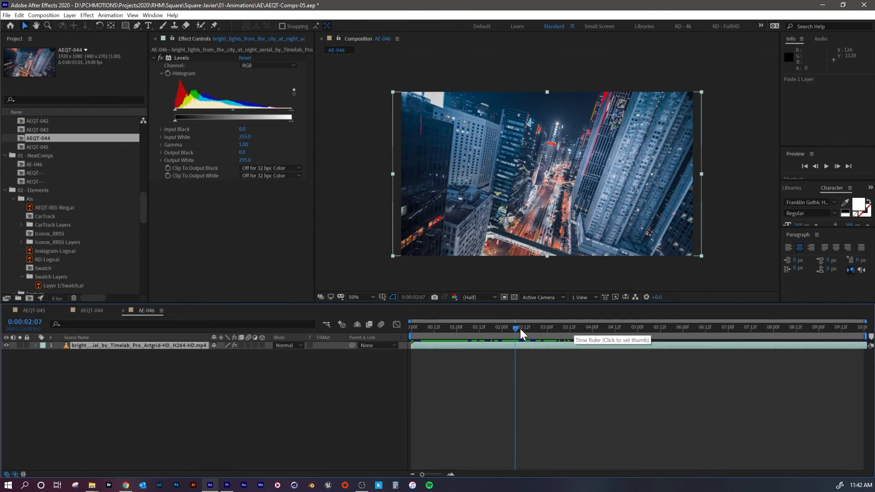
pyautogui.press('space')
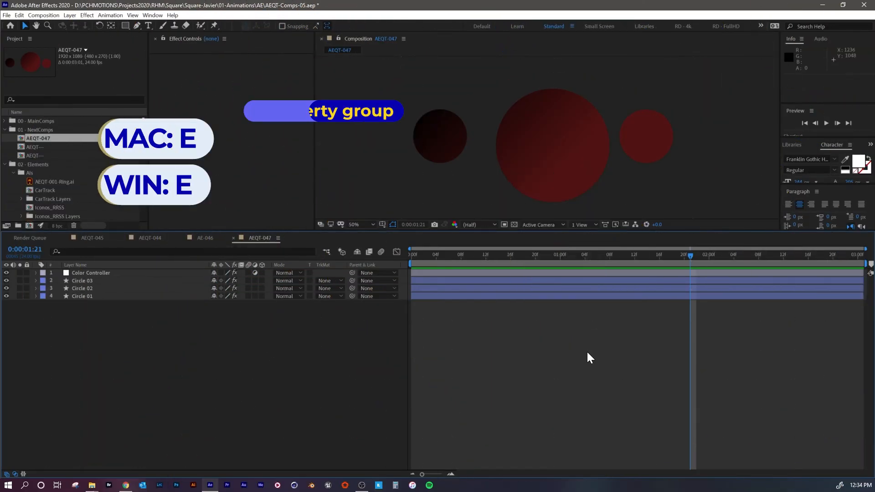
# Reveal the effects on all layers of AEQT-047, followed by only their expressions
pyautogui.press('e')
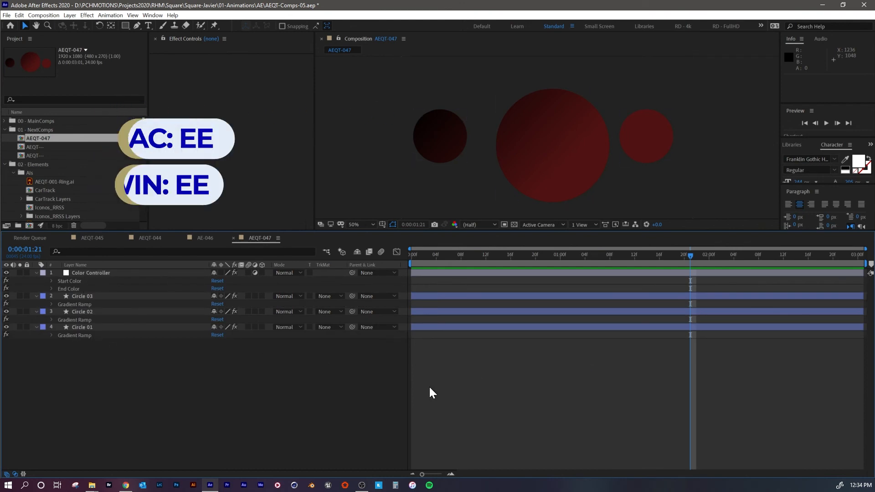
pyautogui.press('e')
pyautogui.press('e')
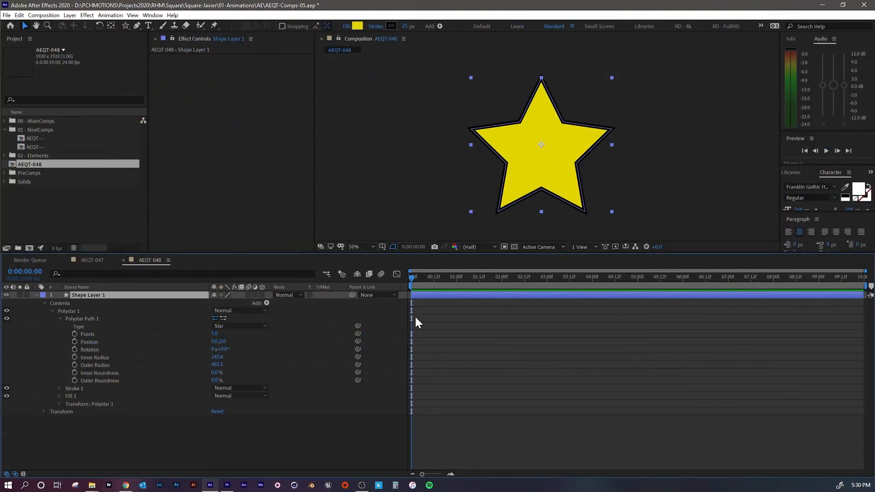
# Try changing the star's number of points, and undo the change
pyautogui.moveTo(224, 335); pyautogui.dragTo(255, 335)
pyautogui.hotkey('ctrl', 'z')
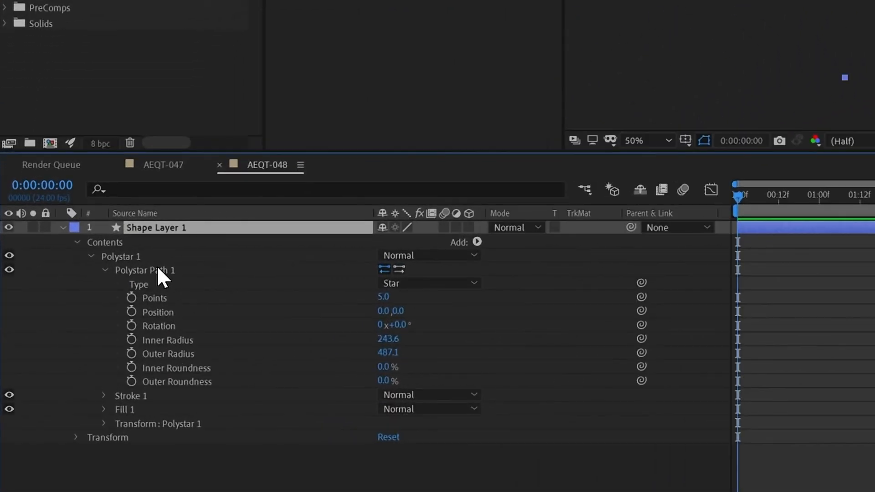
# Convert the star's Polystar Path 1 to a Bezier path and move part of the path to reshape it
pyautogui.rightClick(90, 318)
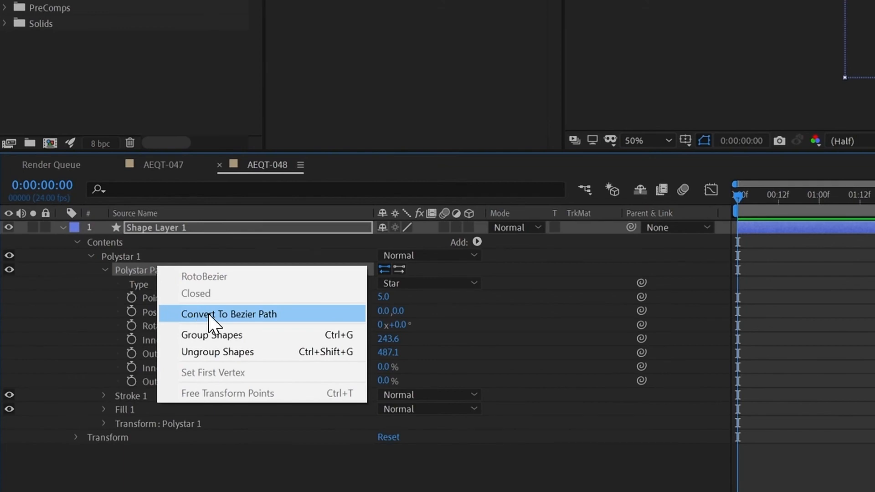
pyautogui.click(209, 315)
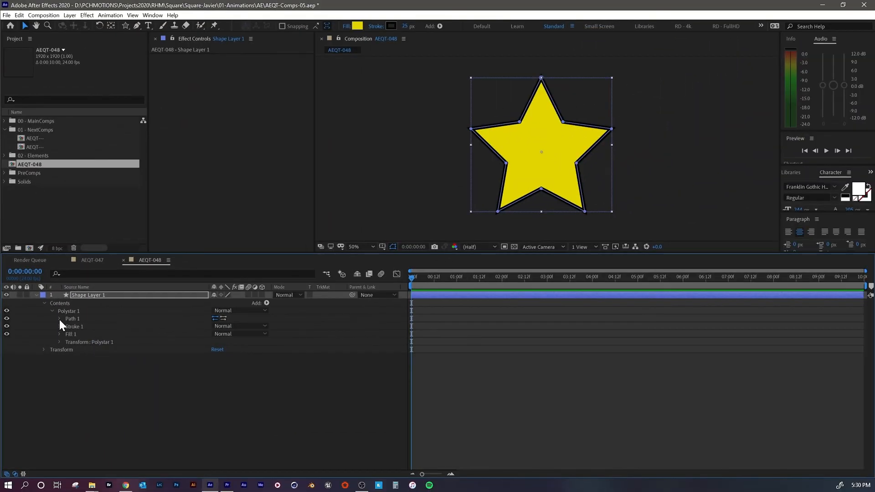
pyautogui.click(86, 326)
pyautogui.moveTo(573, 108)
pyautogui.mouseDown()
pyautogui.moveTo(560, 125)
pyautogui.moveTo(567, 115)
pyautogui.mouseUp()
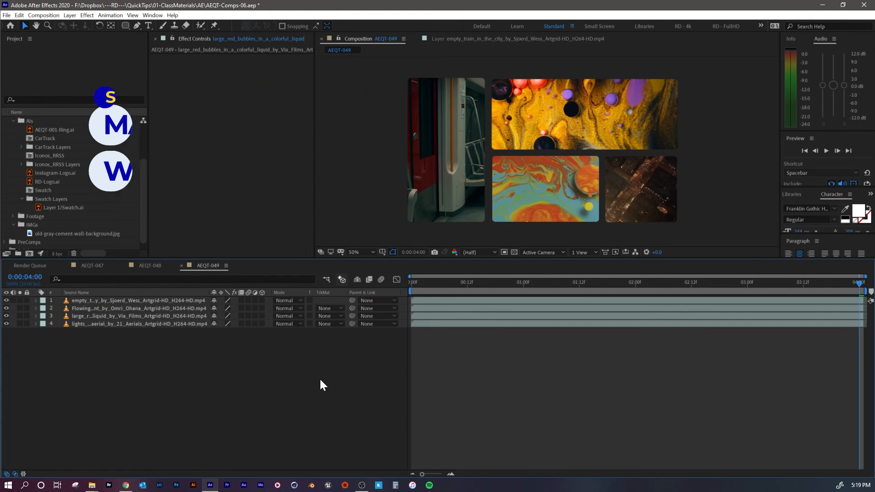
# Reveal the Mask Path of every layer in AEQT-049, followed by their complete mask property groups
pyautogui.press('m')
pyautogui.press('m')
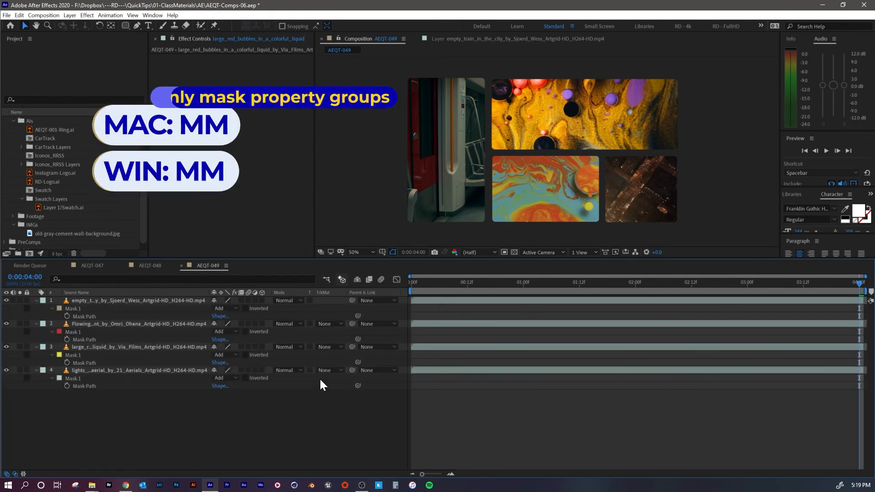
pyautogui.press('m')
pyautogui.press('m')
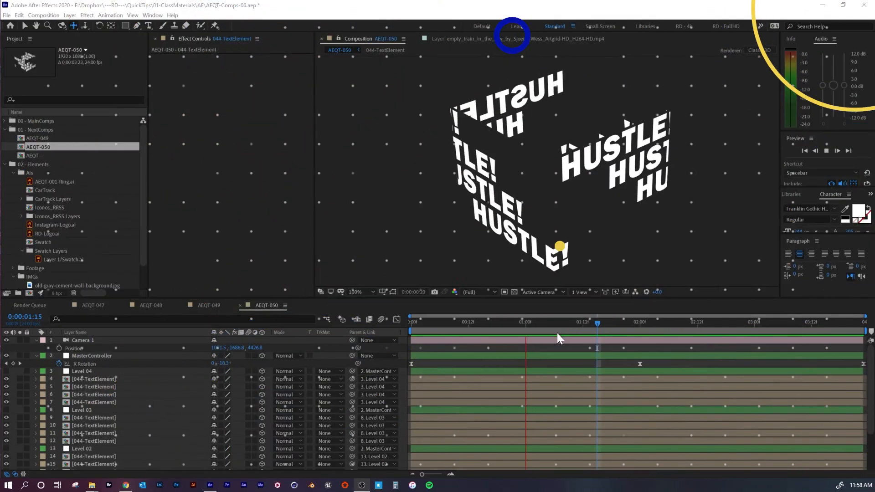
# Set the time to 0:00:01:06 in AEQT-050 and move Camera 1 until the HUSTLE! text is out of view
pyautogui.moveTo(556, 332); pyautogui.dragTo(554, 324)
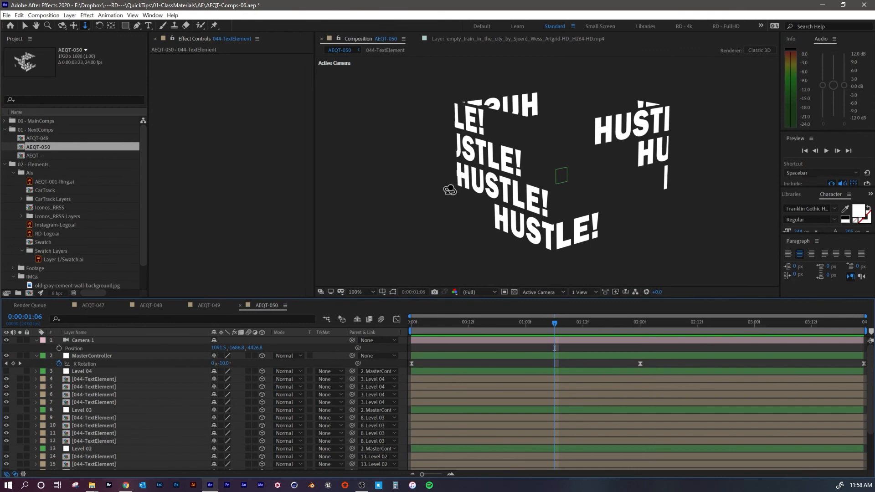
pyautogui.moveTo(447, 187); pyautogui.dragTo(709, 177)
pyautogui.moveTo(478, 195); pyautogui.dragTo(477, 121)
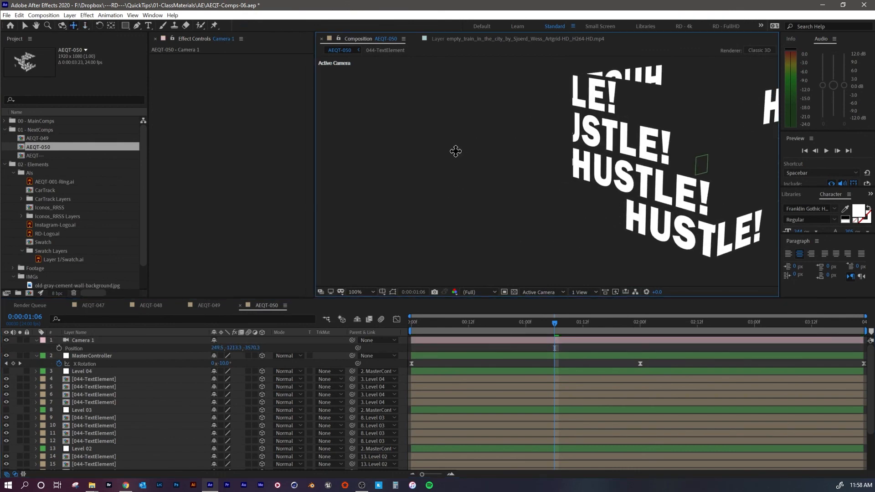
pyautogui.moveTo(455, 151); pyautogui.dragTo(685, 153)
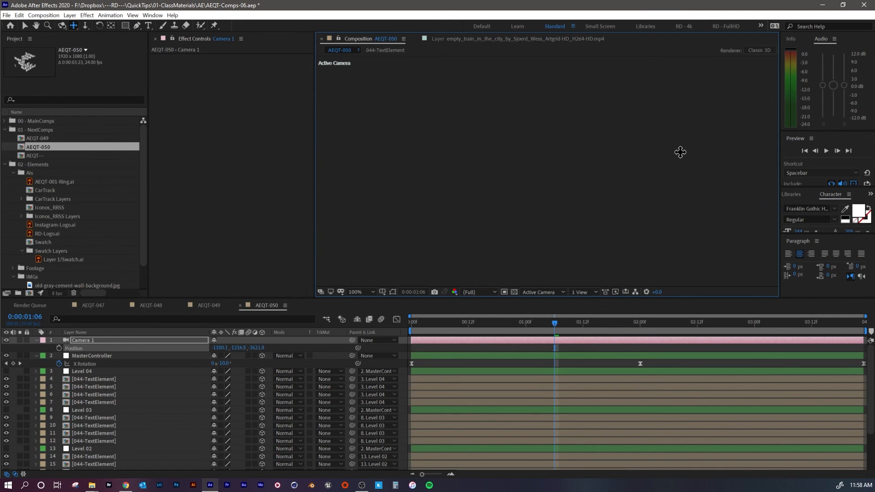
pyautogui.hotkey('ctrl', 'shift', 'a')
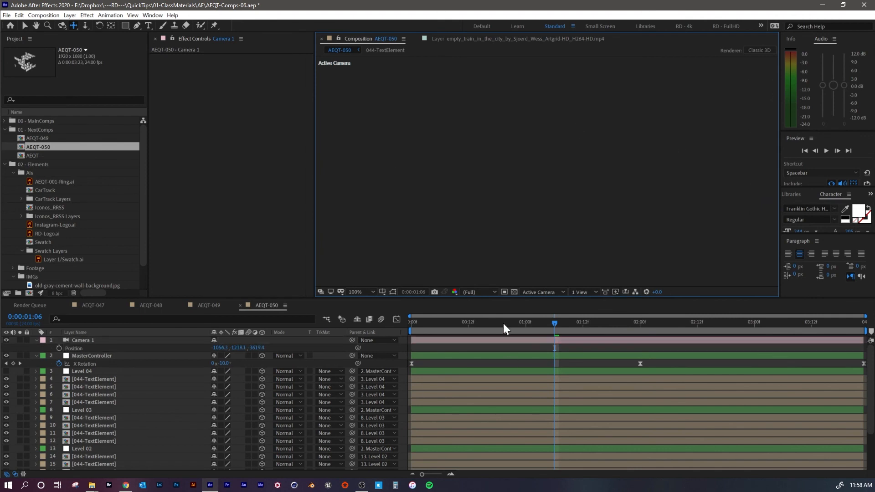
# Make the camera look at the selected 044-TextElement on layer 7, and at all 3D layers
pyautogui.click(520, 403)
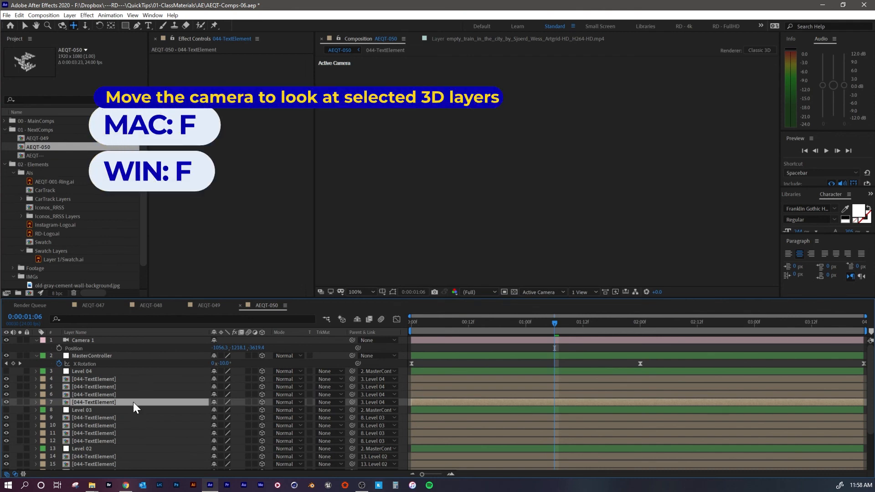
pyautogui.press('f')
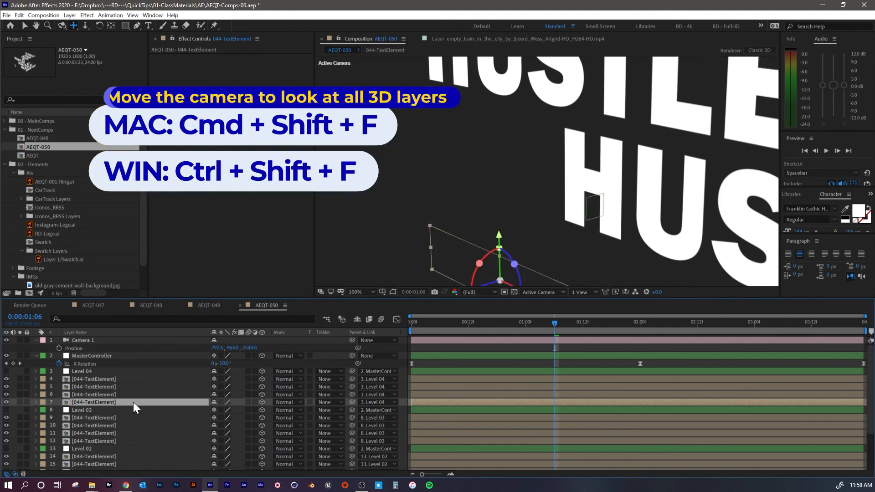
pyautogui.hotkey('ctrl', 'shift', 'f')
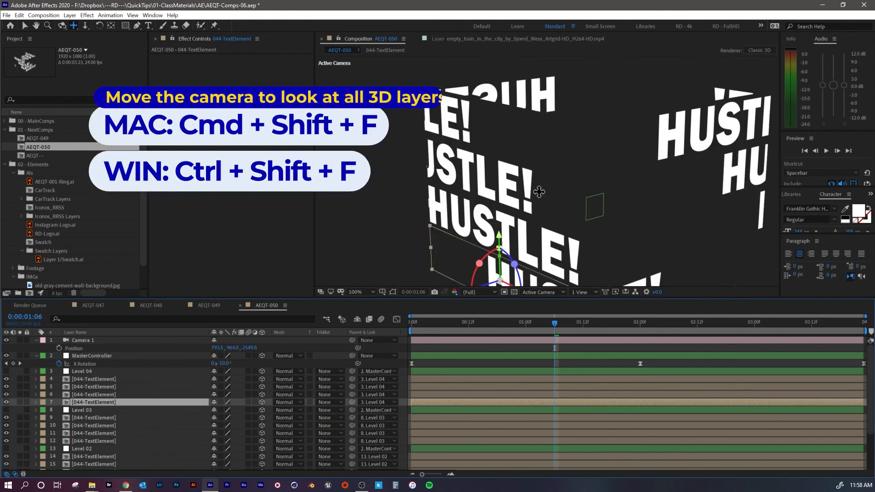